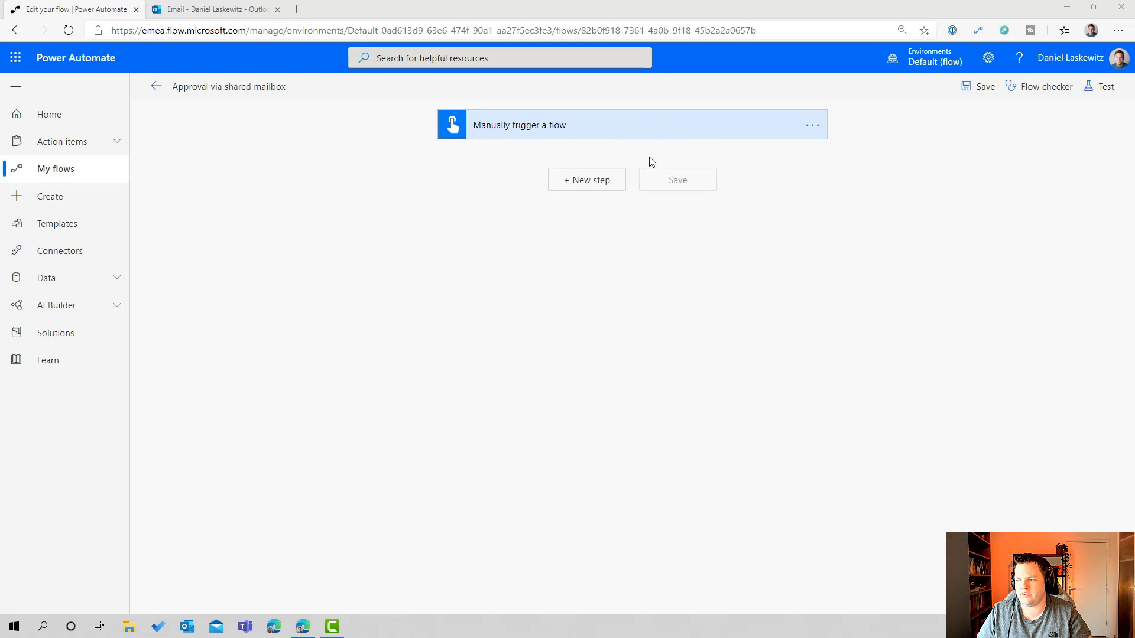
- Add a Create an approval action after the manual trigger, found by searching 'approval'
{"action": "left_click", "coordinate": [668, 123]}
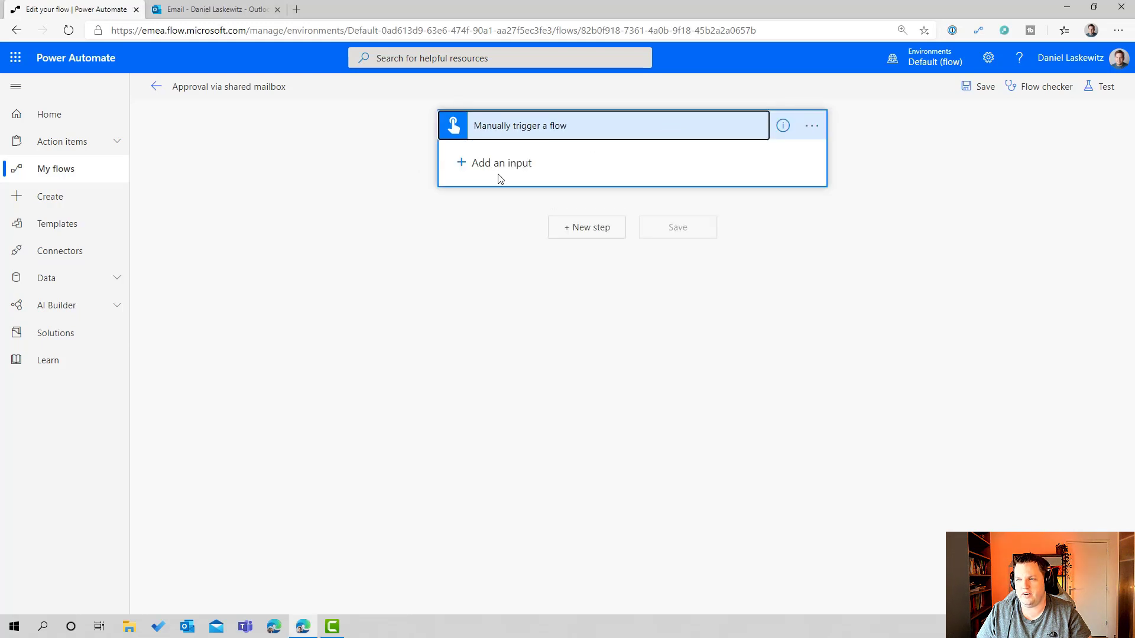
{"action": "left_click", "coordinate": [611, 125]}
{"action": "left_click", "coordinate": [593, 181]}
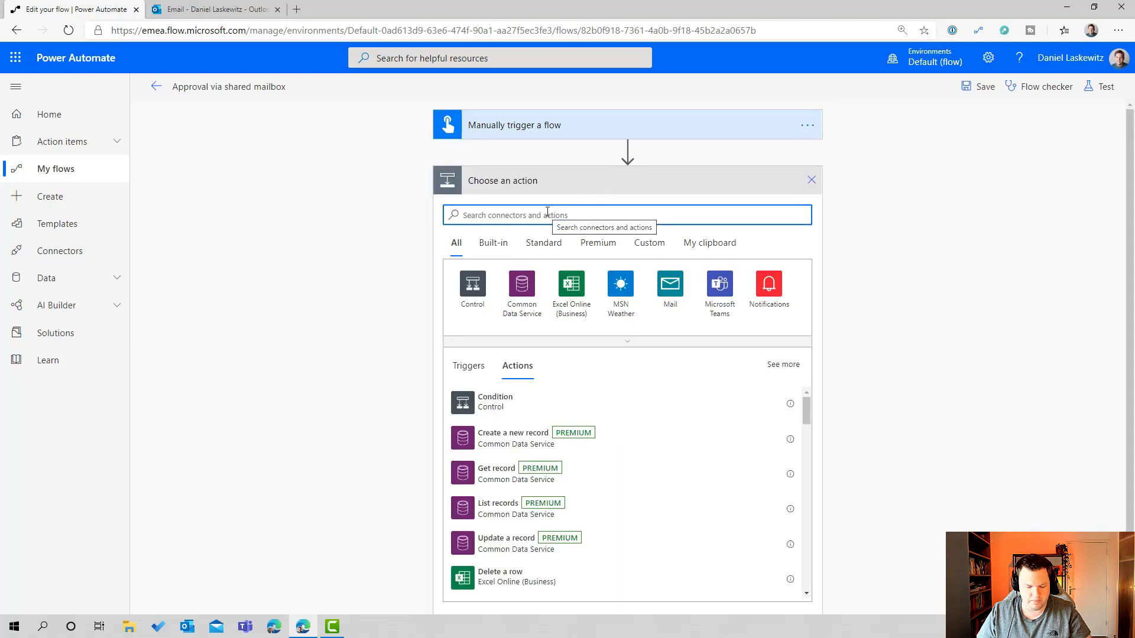
{"action": "type", "text": "approval"}
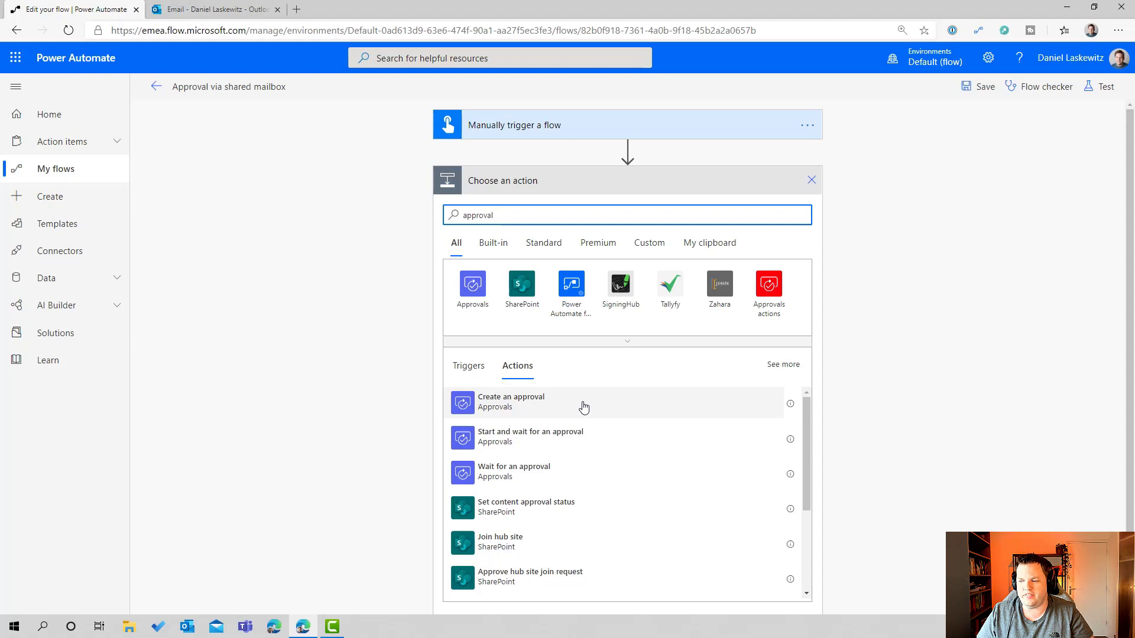
{"action": "left_click", "coordinate": [538, 407]}
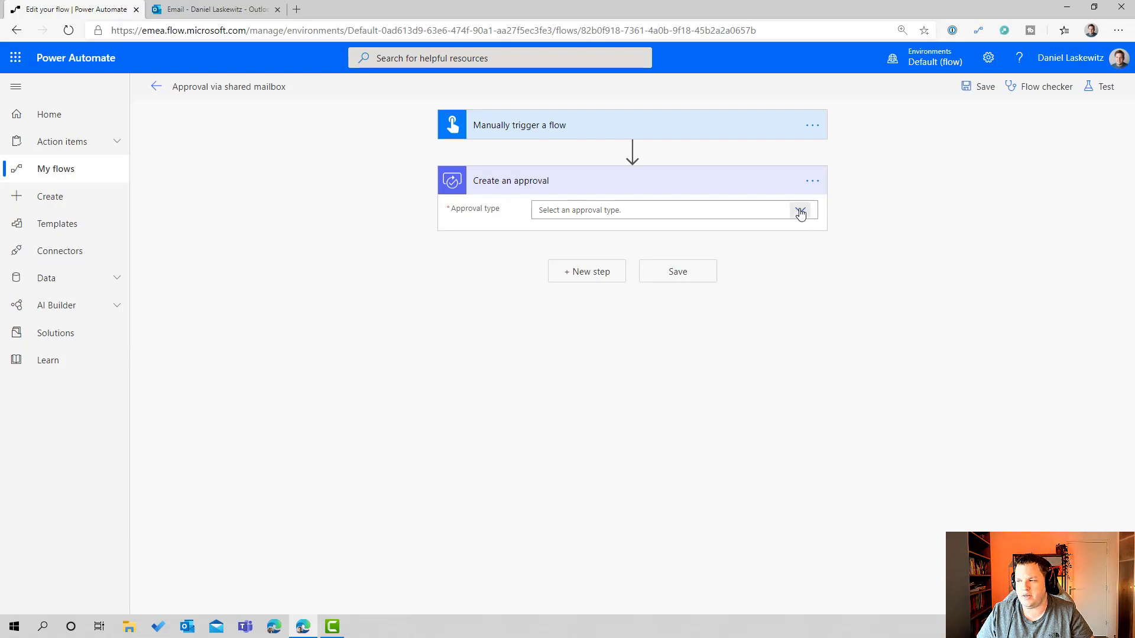
- Make the approval 'Approve/Reject - First to respond', titled 'Approval Title', assigned to the User email token
{"action": "left_click", "coordinate": [800, 211]}
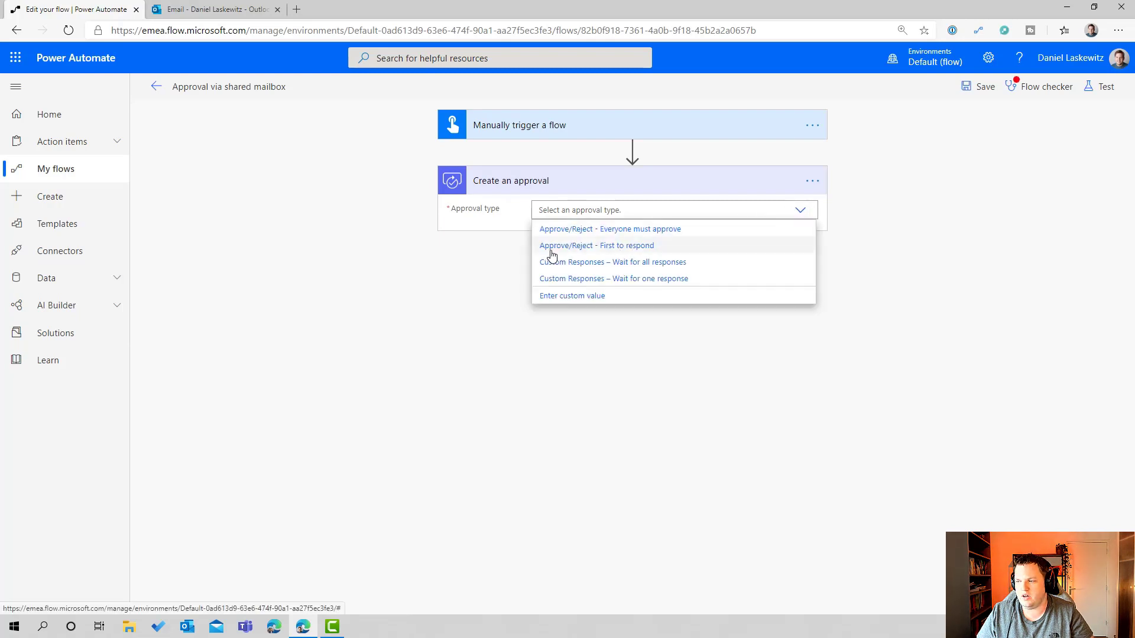
{"action": "left_click", "coordinate": [627, 247]}
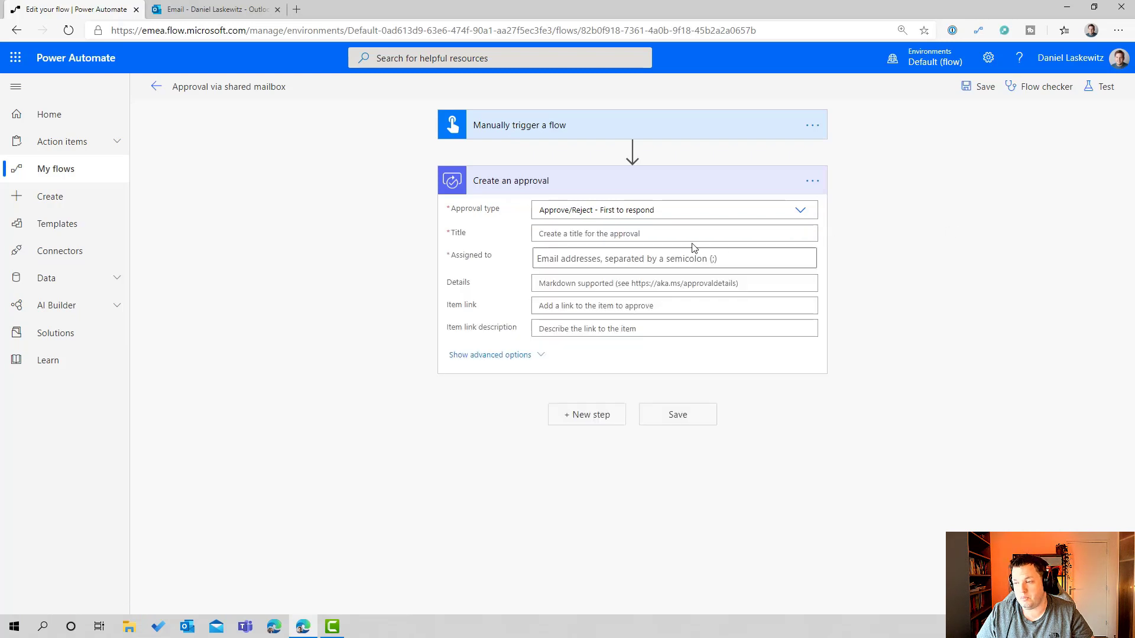
{"action": "left_click", "coordinate": [619, 234]}
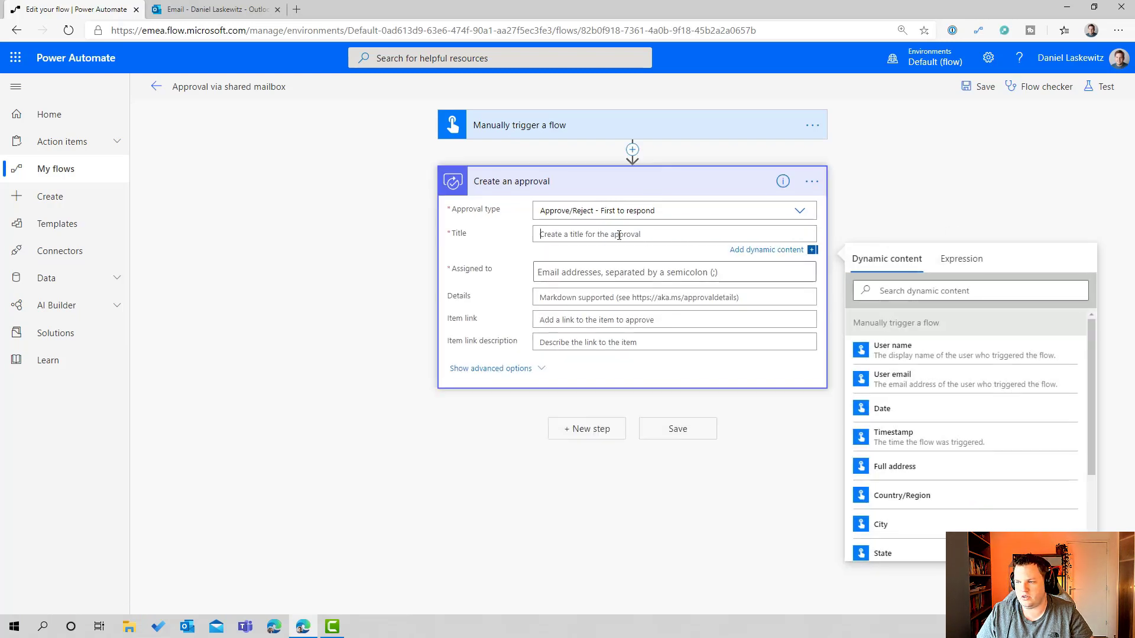
{"action": "type", "text": "App"}
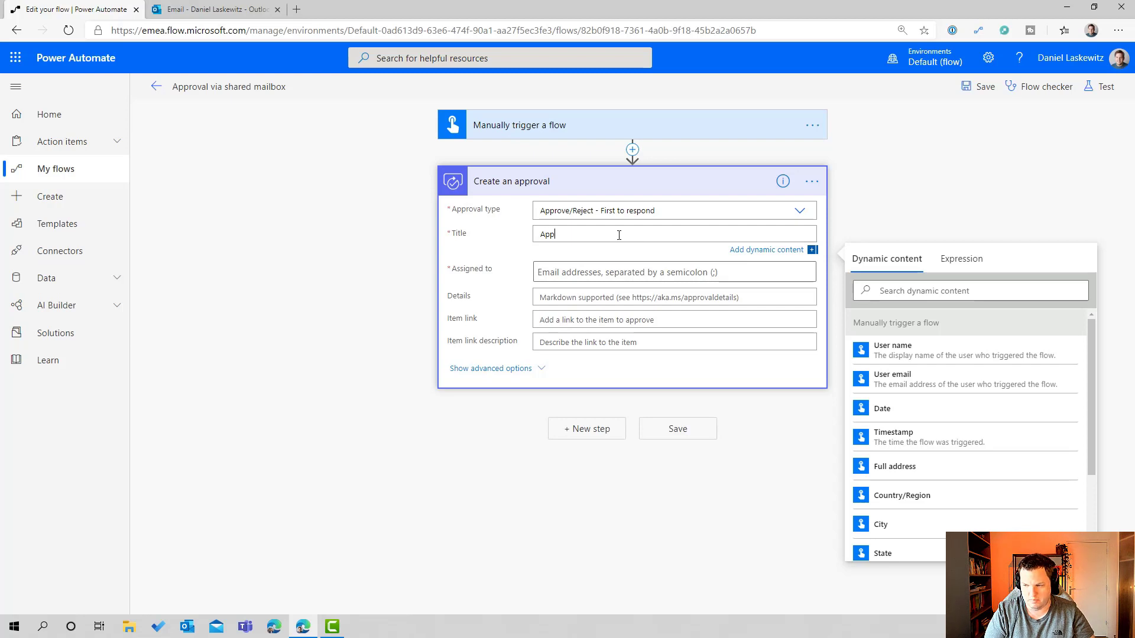
{"action": "type", "text": "roval Title"}
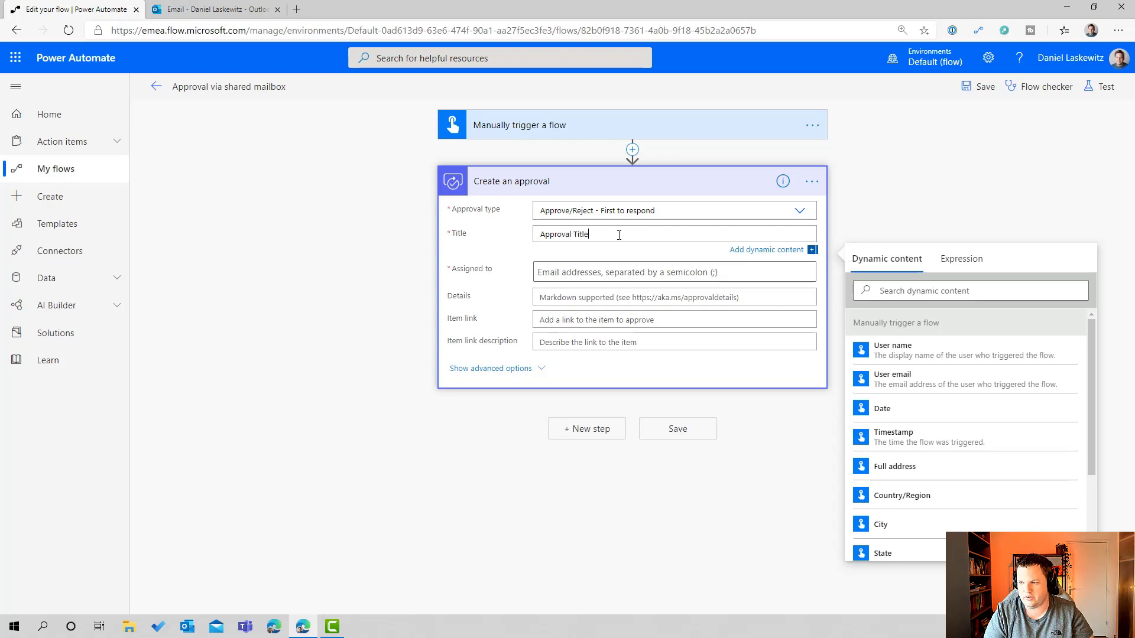
{"action": "left_click", "coordinate": [581, 271]}
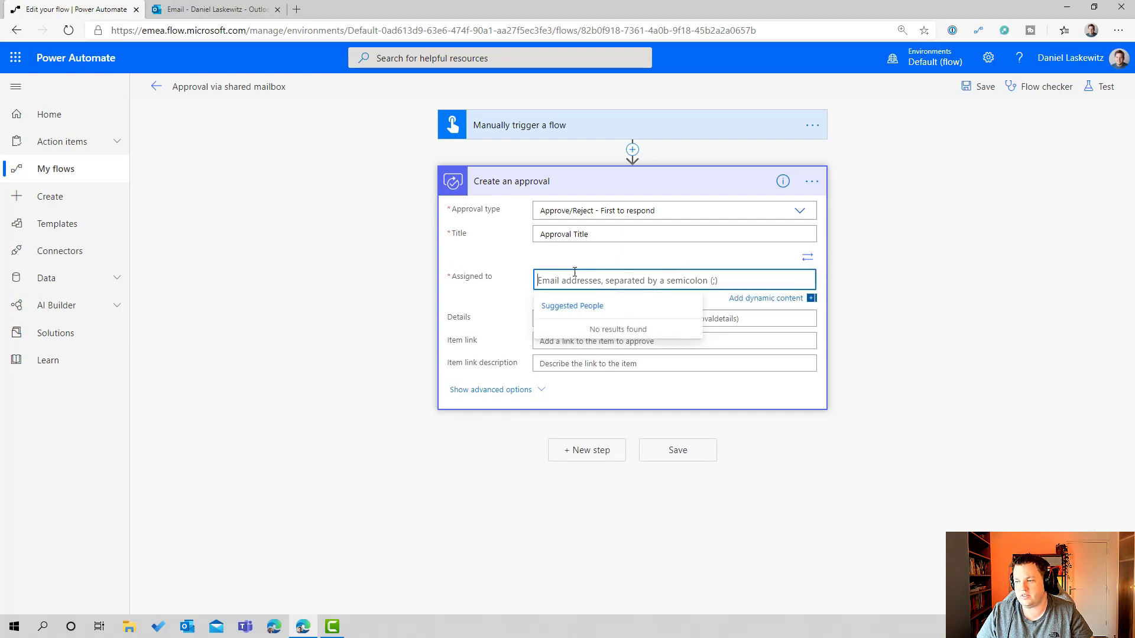
{"action": "left_click", "coordinate": [806, 260]}
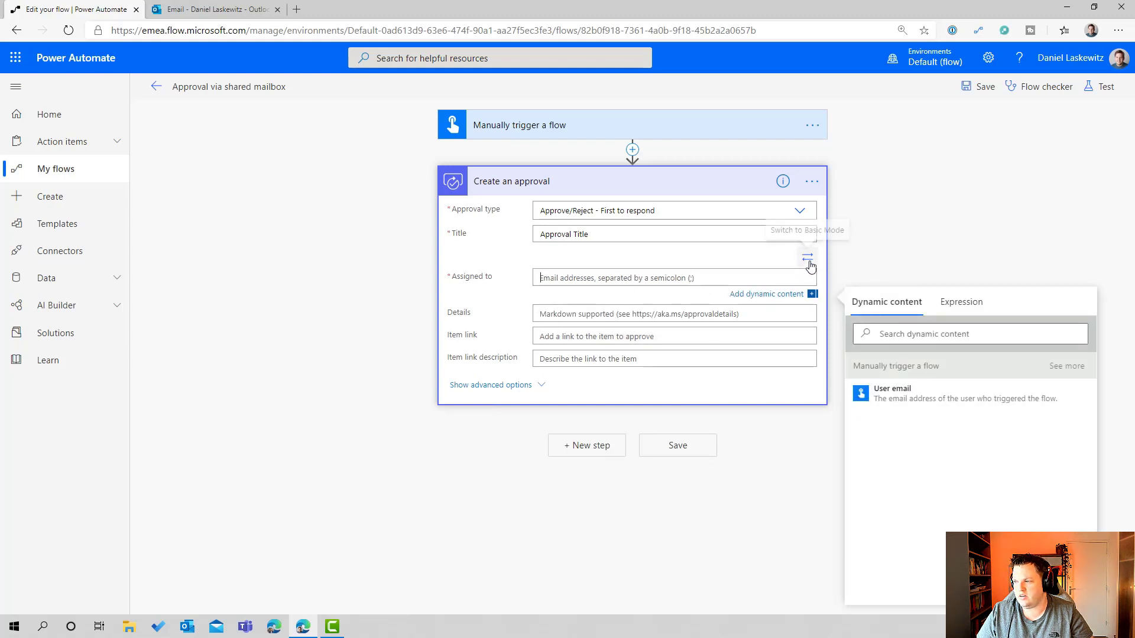
{"action": "left_click", "coordinate": [805, 262]}
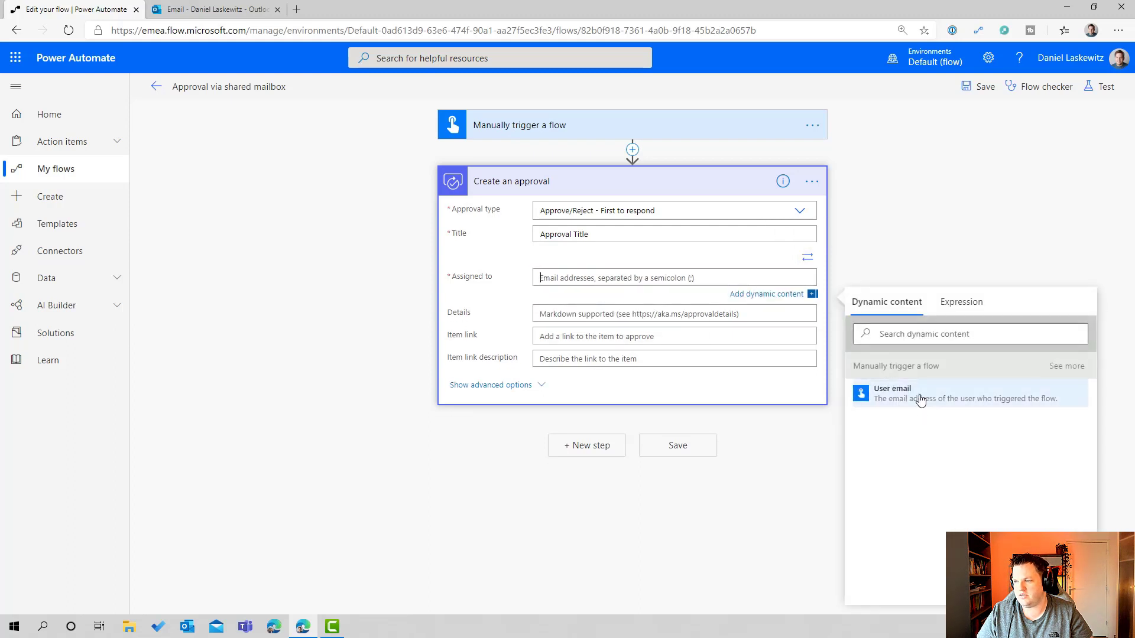
{"action": "left_click", "coordinate": [920, 399]}
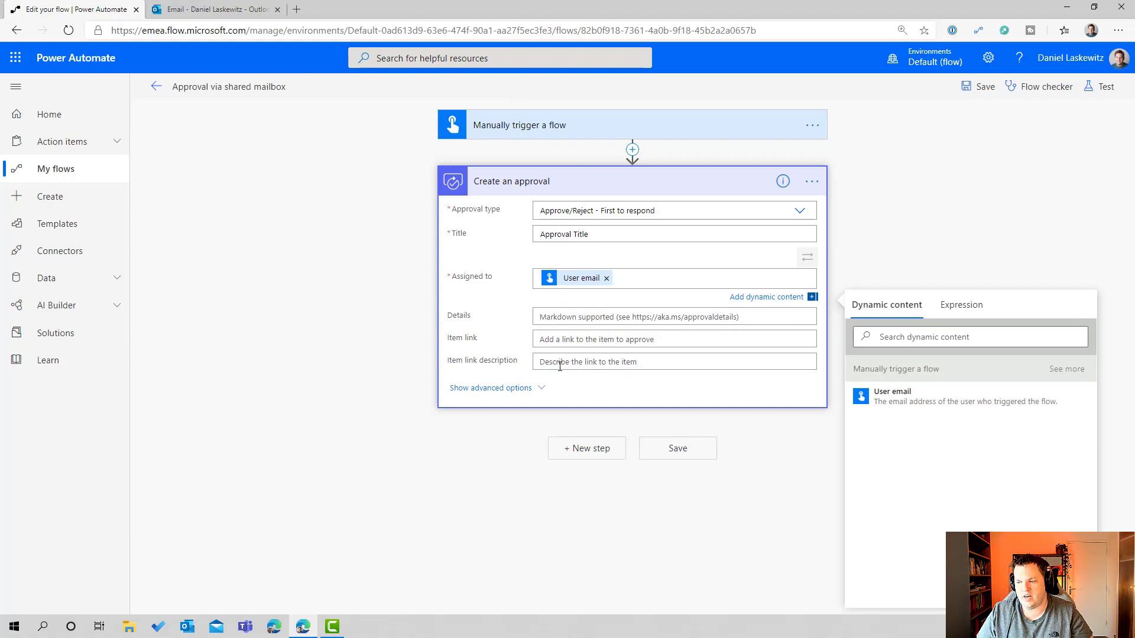
- Show the approval's advanced options and set Enable notifications to No
{"action": "left_click", "coordinate": [504, 389]}
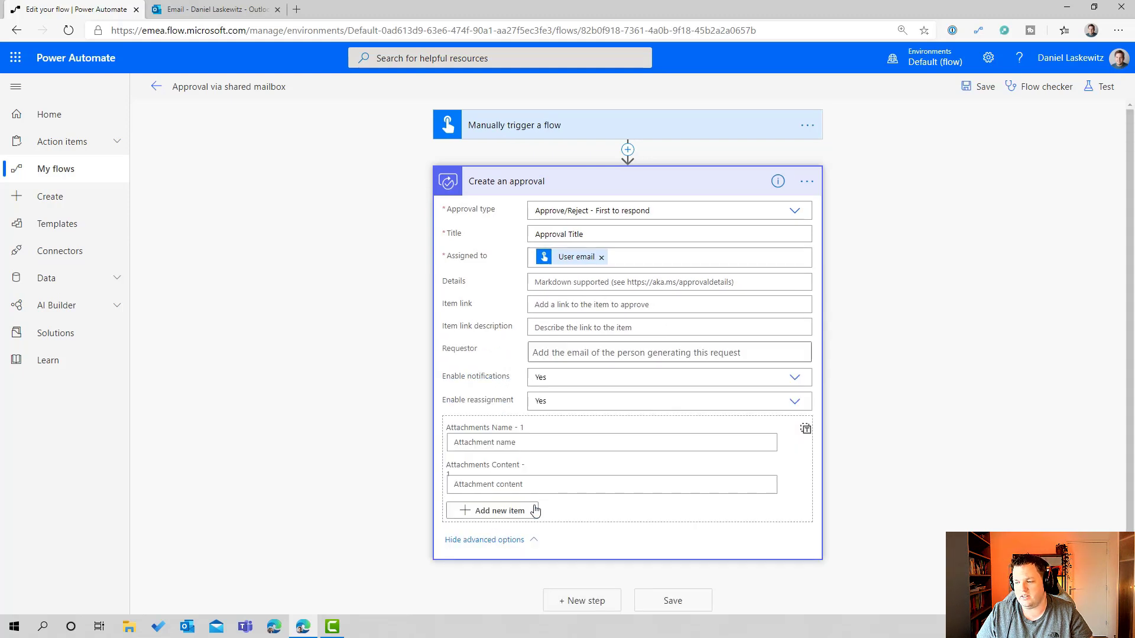
{"action": "left_click", "coordinate": [575, 377]}
{"action": "left_click", "coordinate": [550, 423]}
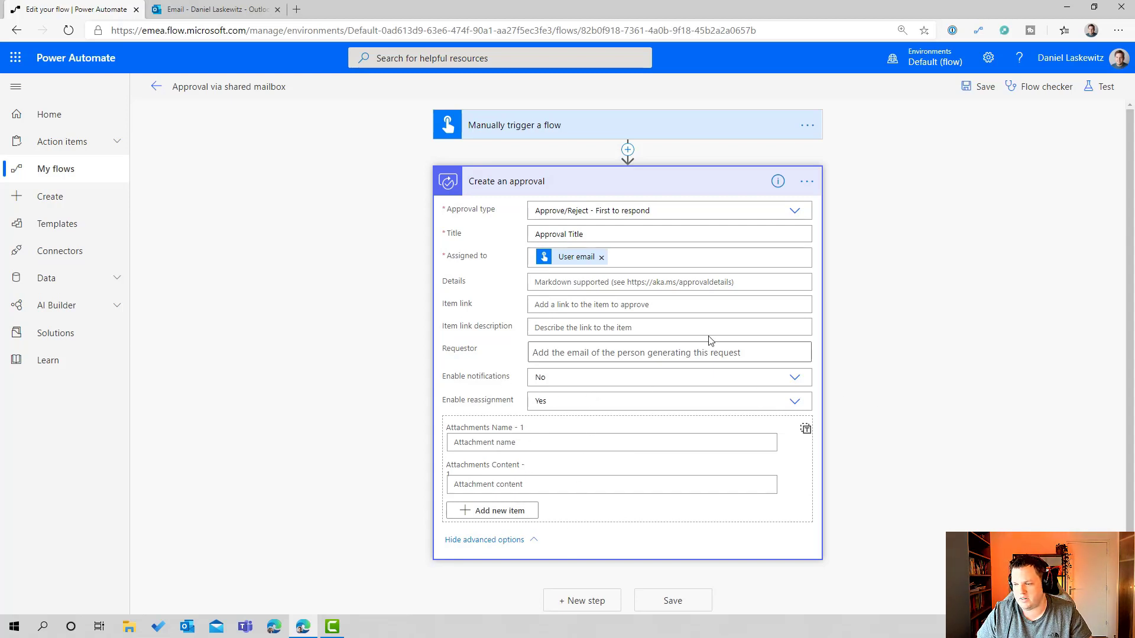
- Add a Send an email (V2) action with To set to Approvers Approver email, creating an Apply to each loop
{"action": "left_click", "coordinate": [502, 545]}
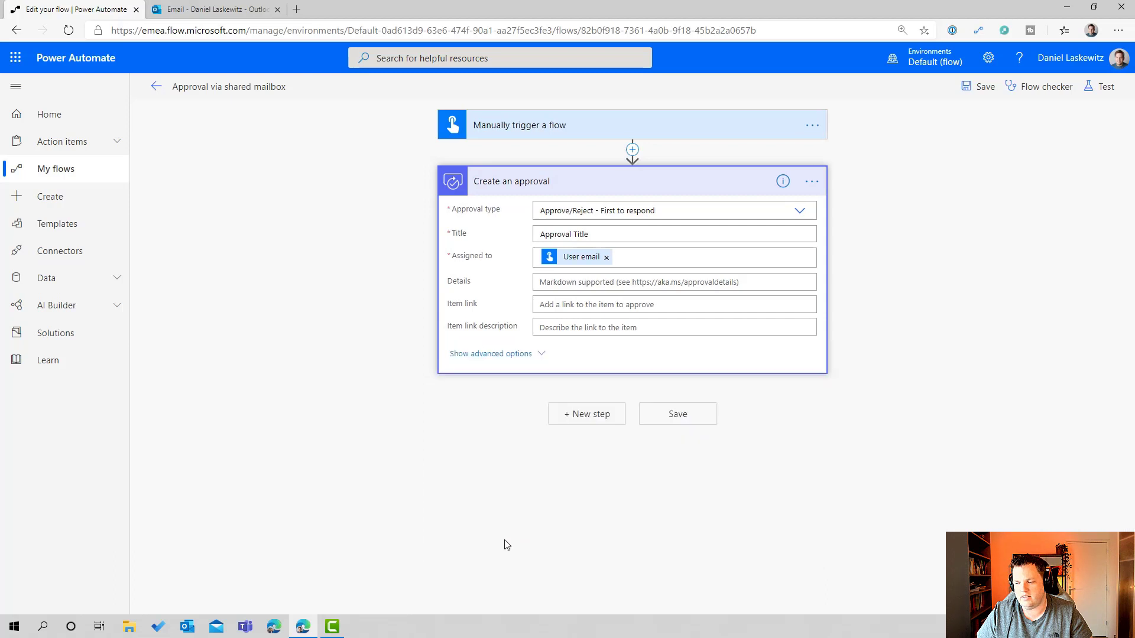
{"action": "left_click", "coordinate": [591, 416]}
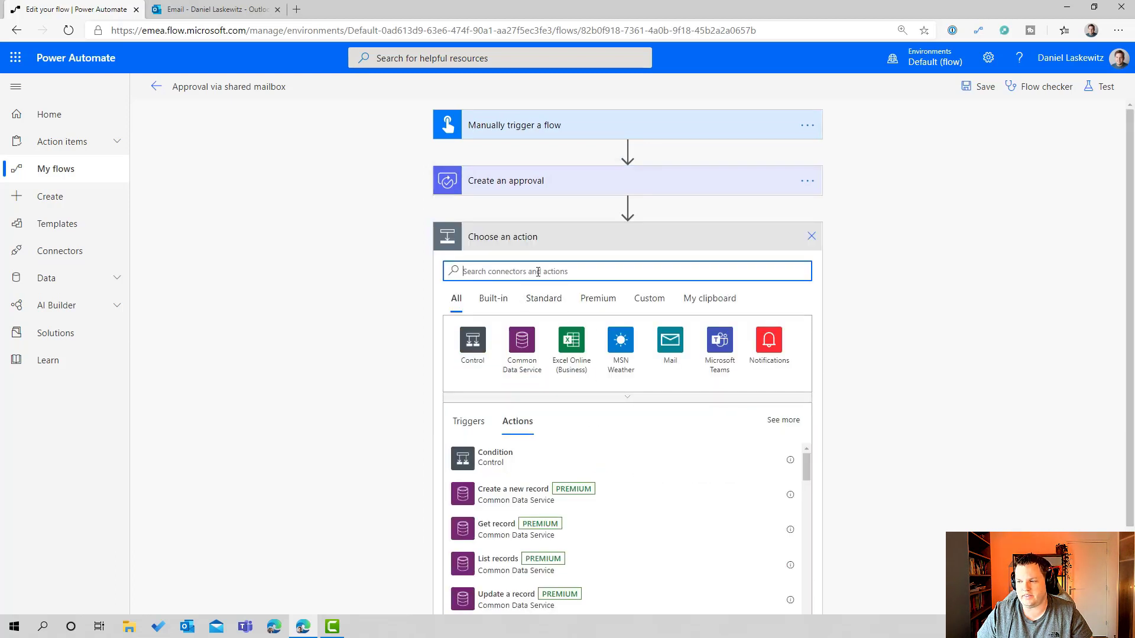
{"action": "type", "text": "send"}
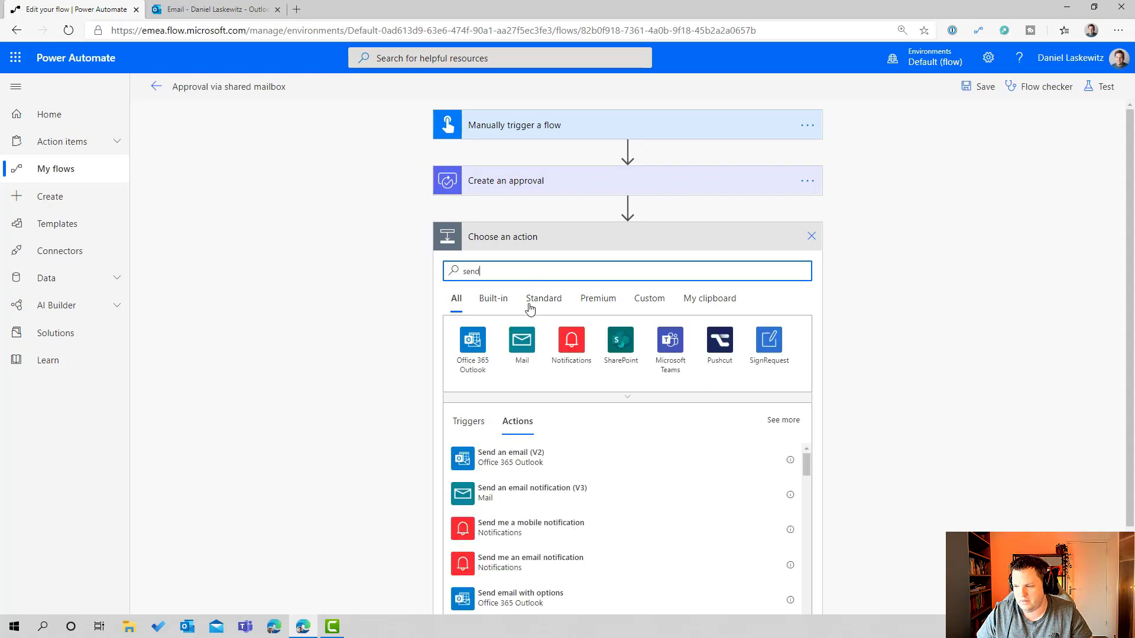
{"action": "left_click", "coordinate": [502, 459]}
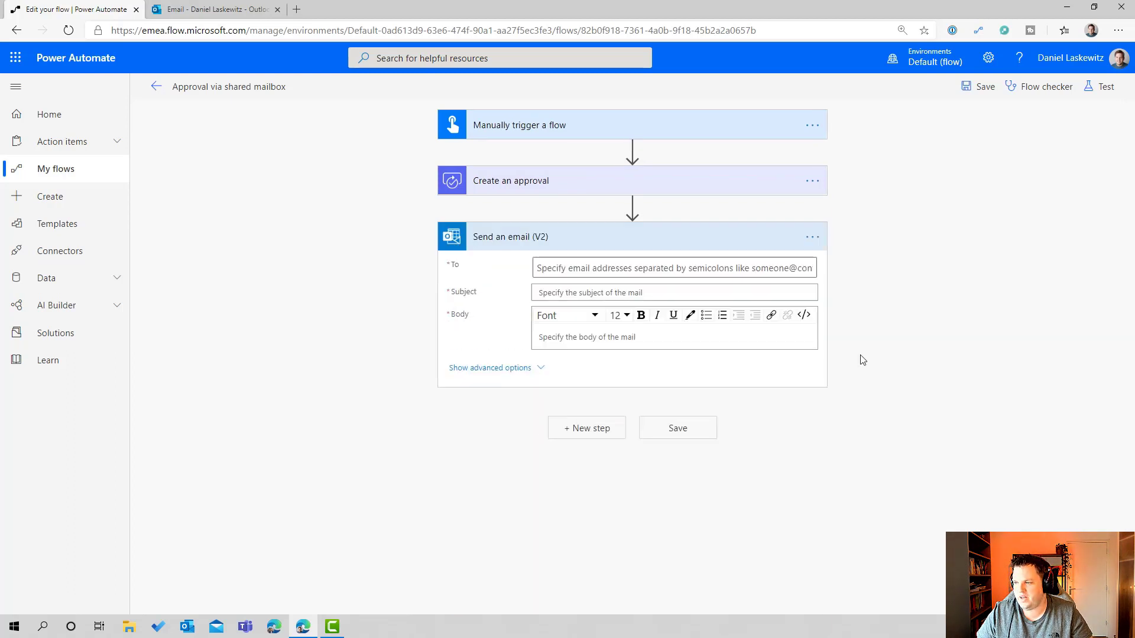
{"action": "left_click", "coordinate": [569, 267]}
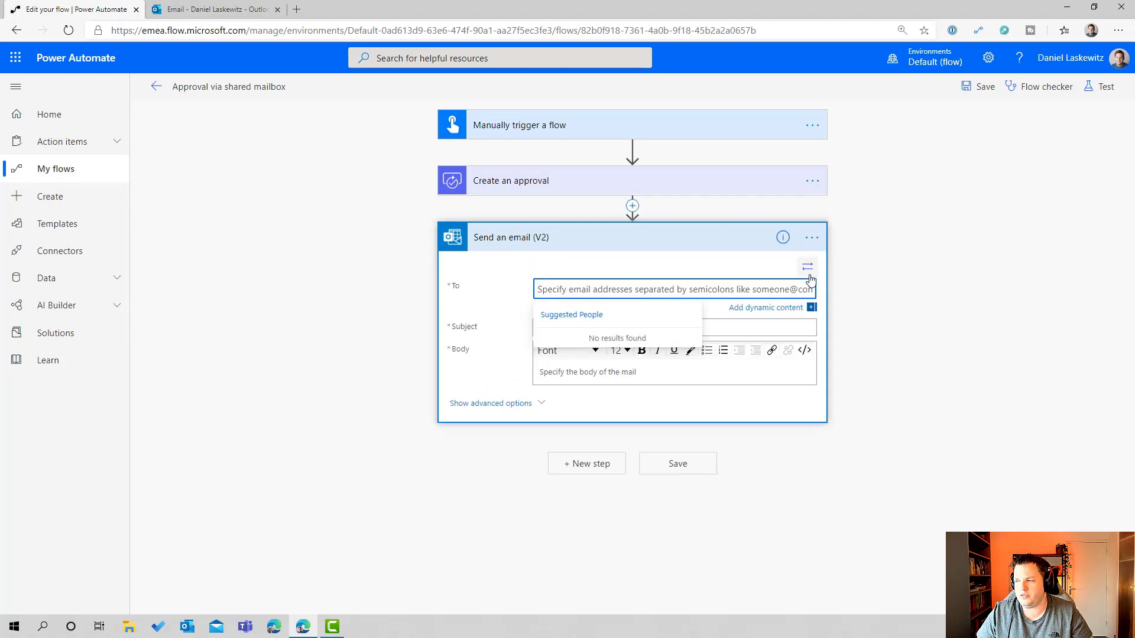
{"action": "left_click", "coordinate": [811, 307]}
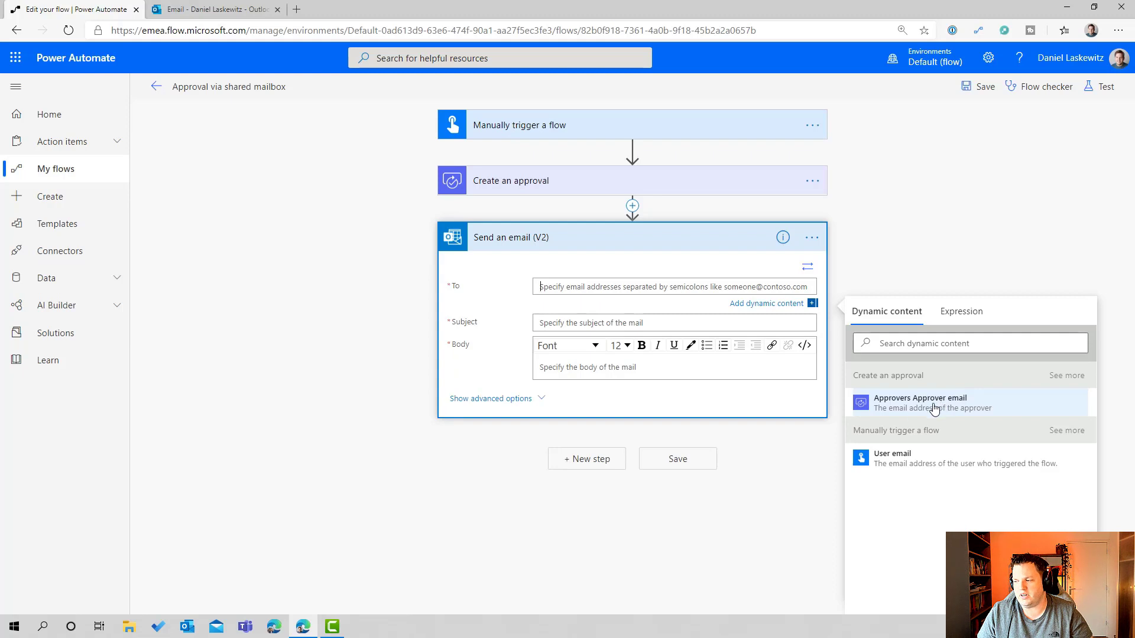
{"action": "left_click", "coordinate": [972, 404]}
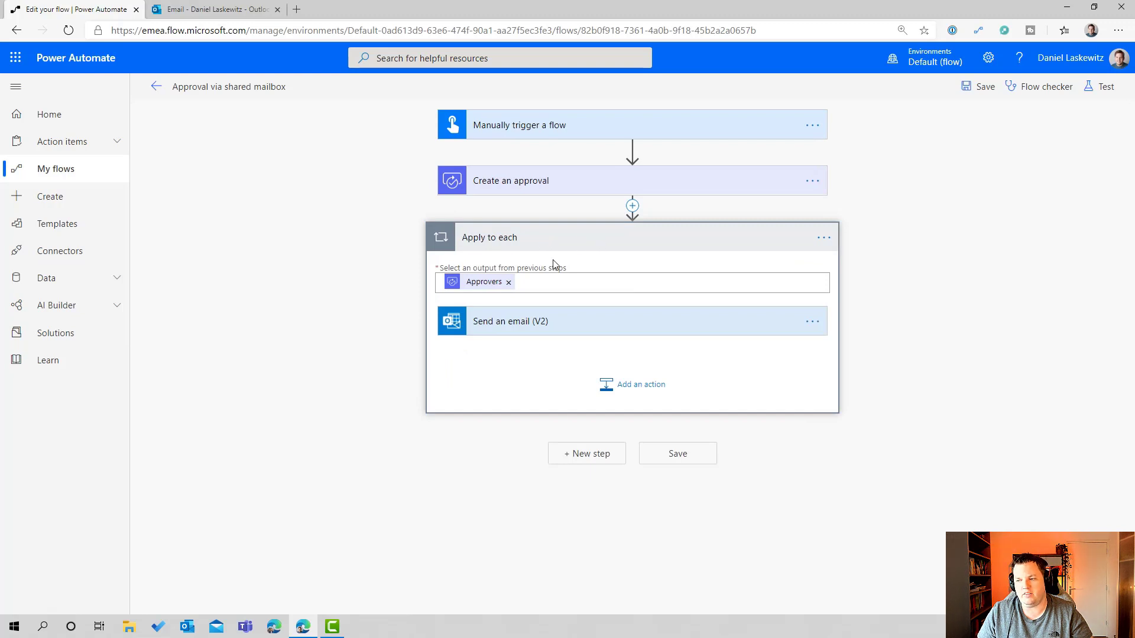
- Set the email subject to the approval's Title dynamic value
{"action": "left_click", "coordinate": [504, 322]}
{"action": "scroll", "coordinate": [902, 294], "scroll_direction": "down", "scroll_amount": 1}
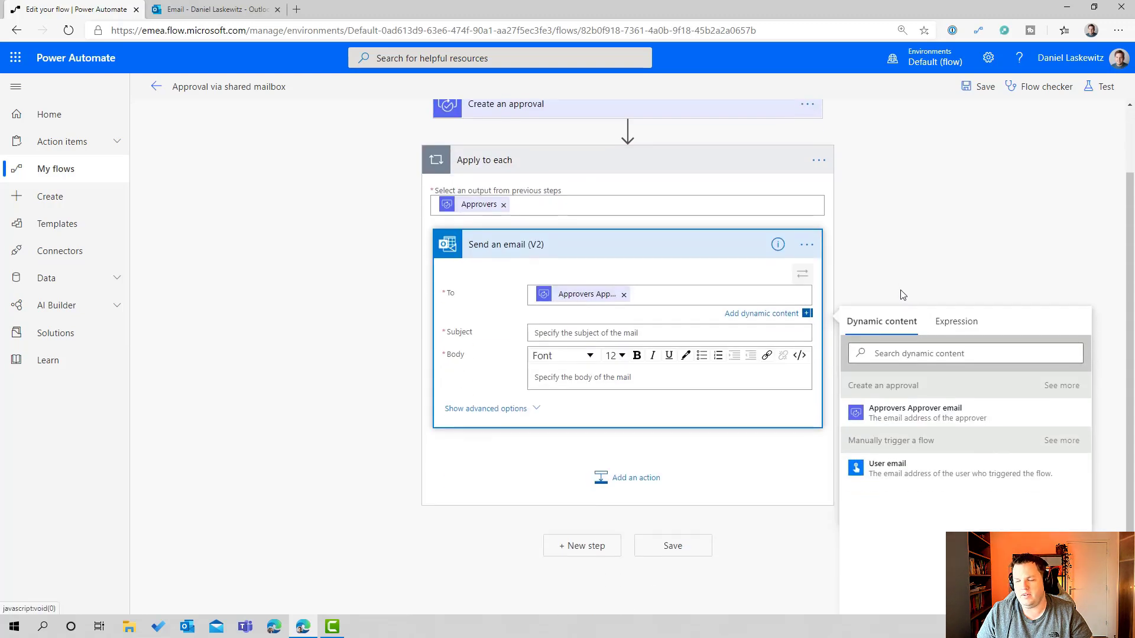
{"action": "left_click", "coordinate": [629, 335]}
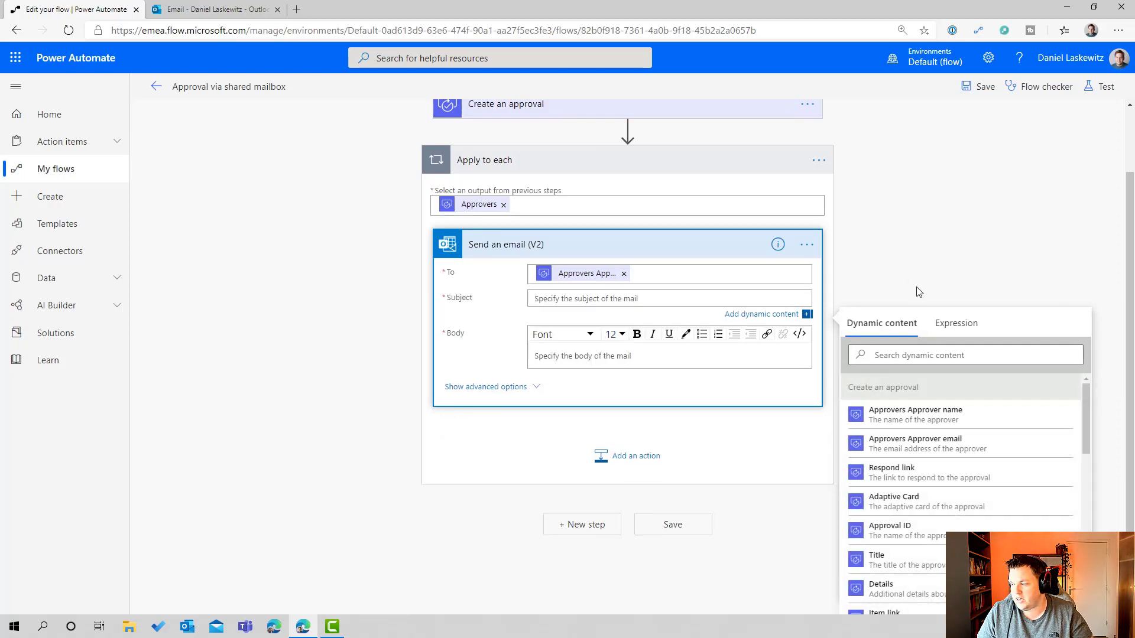
{"action": "left_click", "coordinate": [927, 565]}
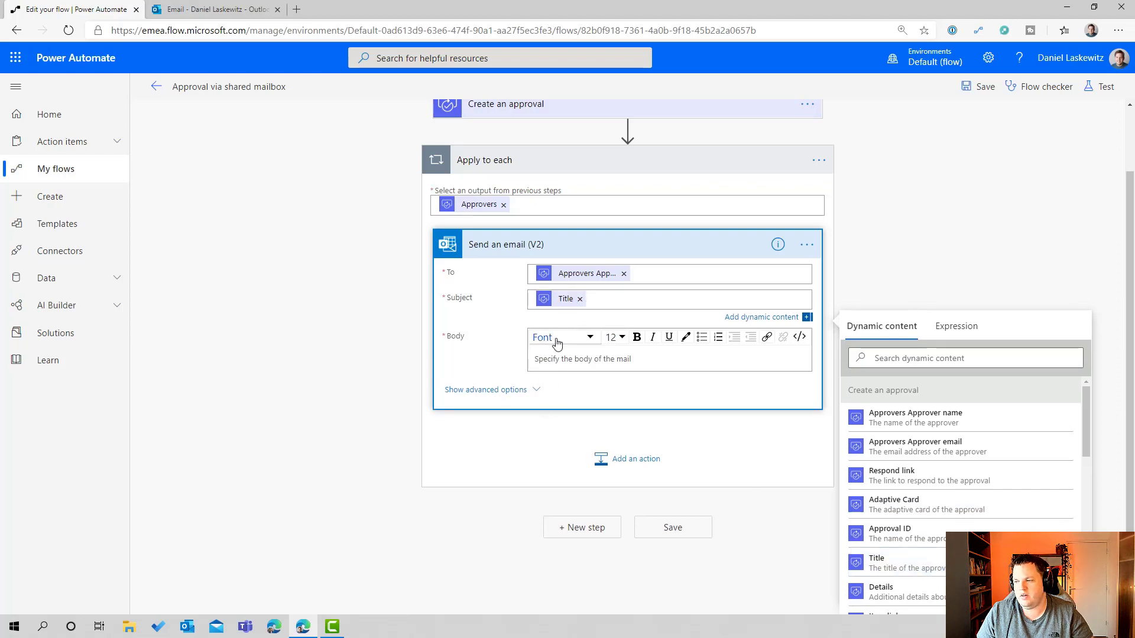
- Start the body with 'Hi <Approver name>,' and 'An approval request has been created for you. Please respond:'
{"action": "left_click", "coordinate": [550, 357]}
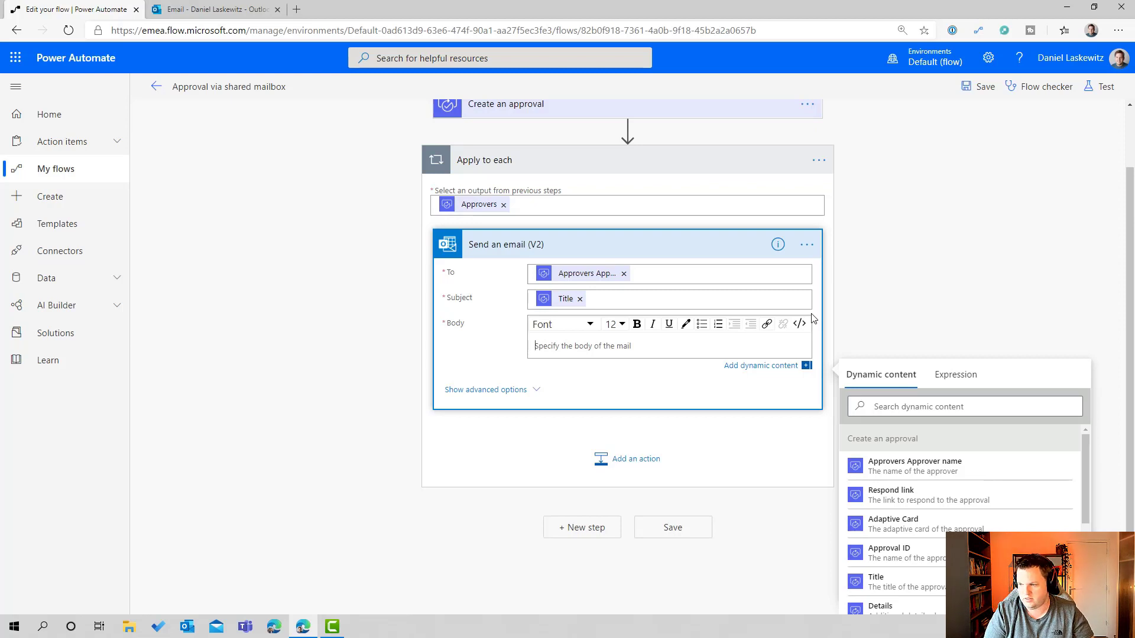
{"action": "type", "text": "Hi"}
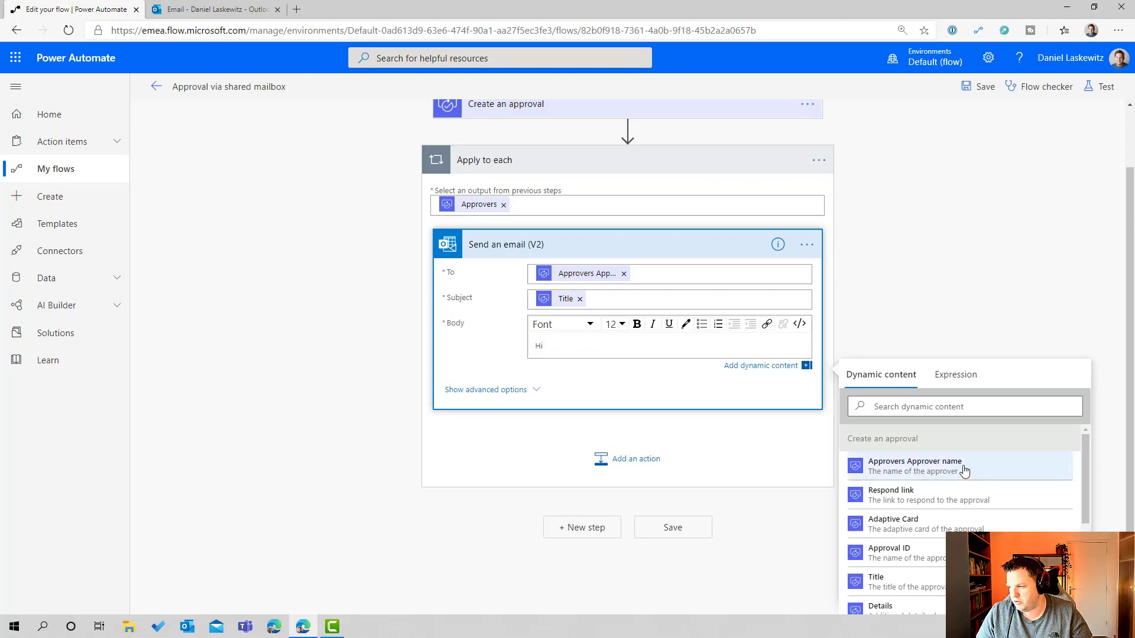
{"action": "left_click", "coordinate": [969, 473]}
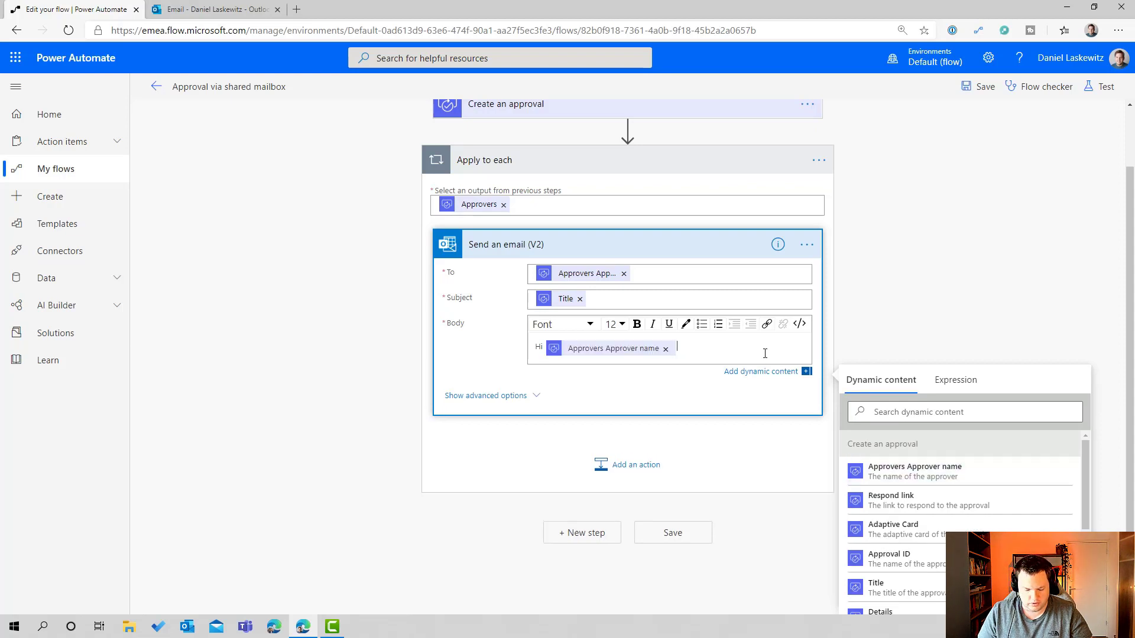
{"action": "type", "text": ","}
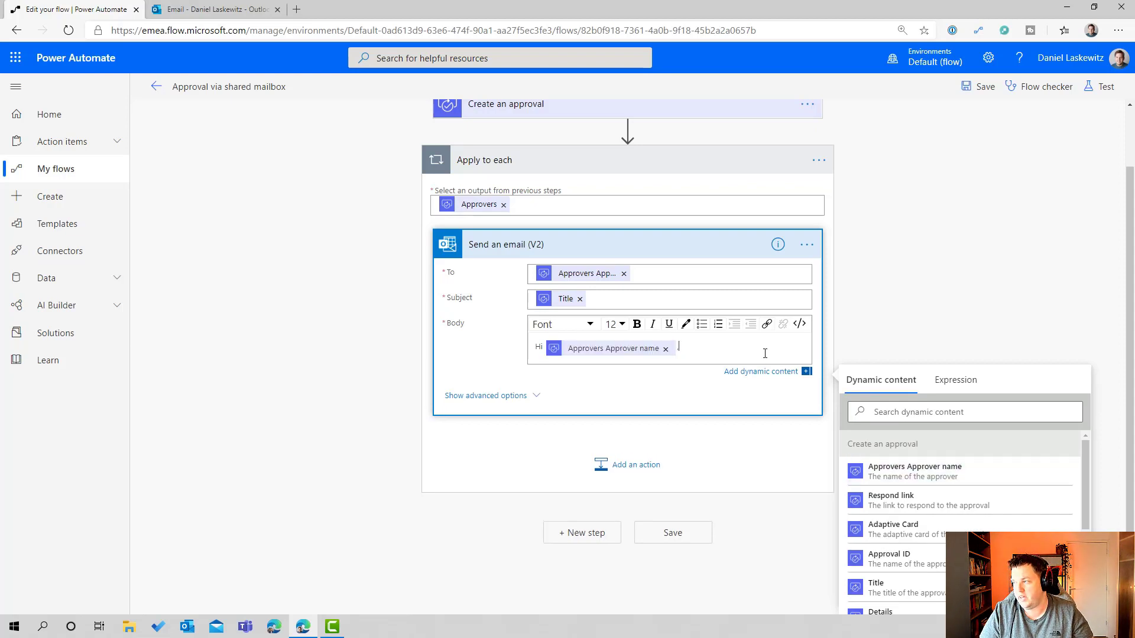
{"action": "key", "text": "Return"}
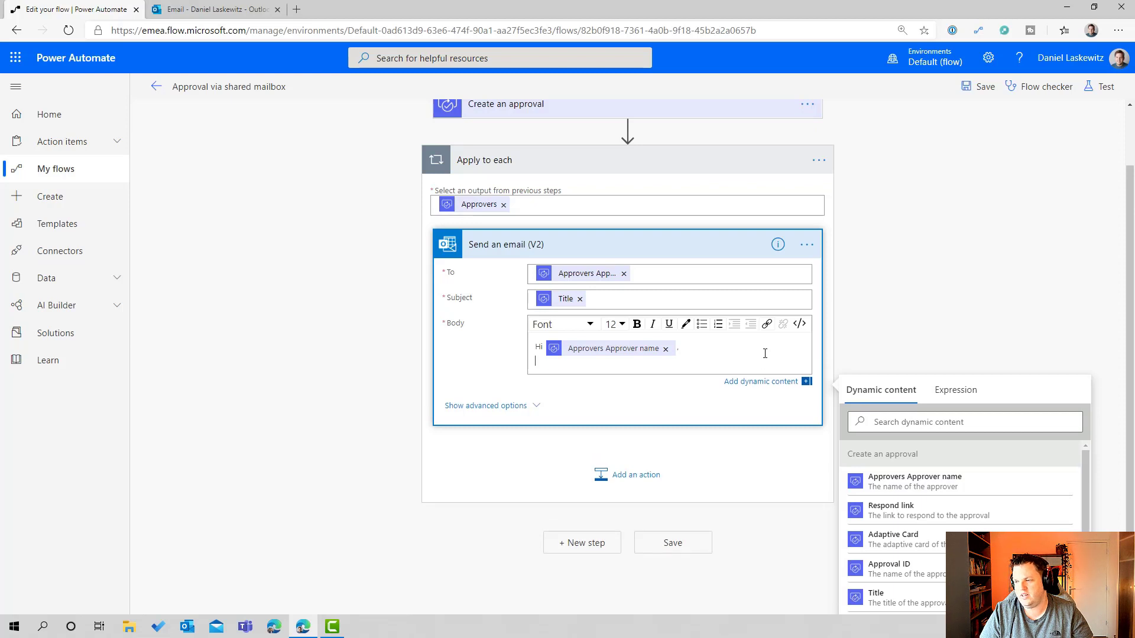
{"action": "type", "text": "An "}
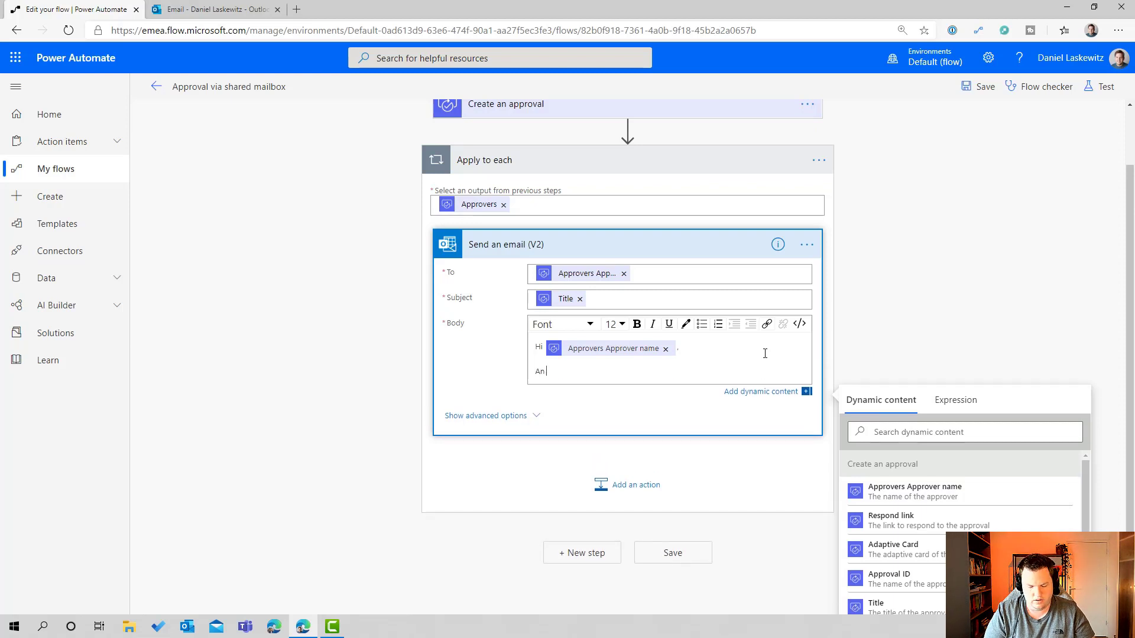
{"action": "type", "text": "approval req"}
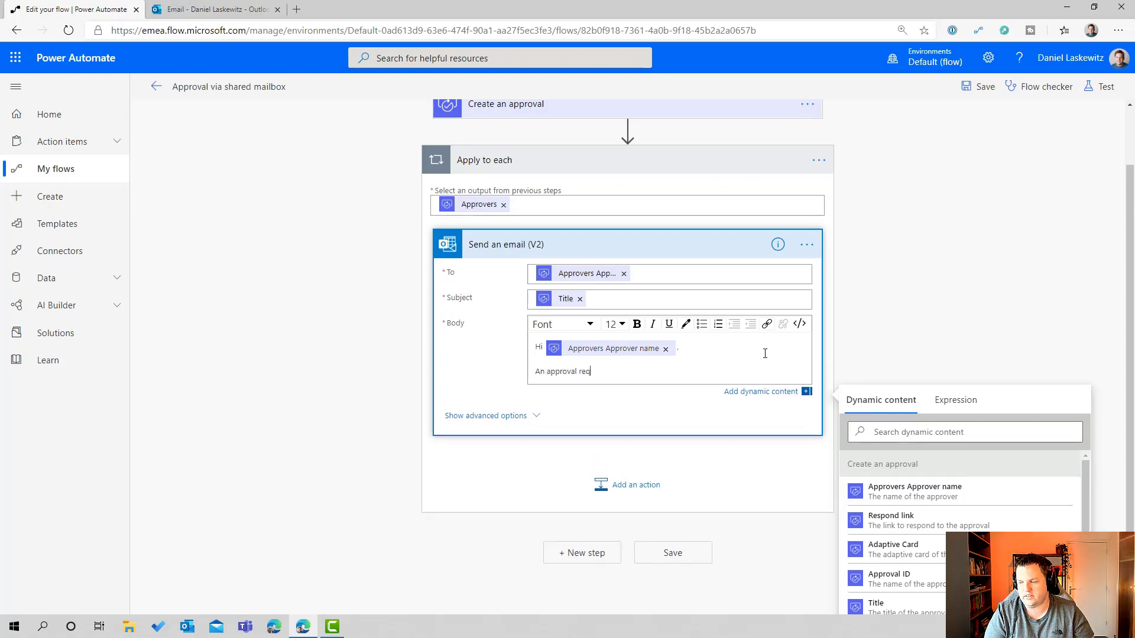
{"action": "type", "text": "uest "}
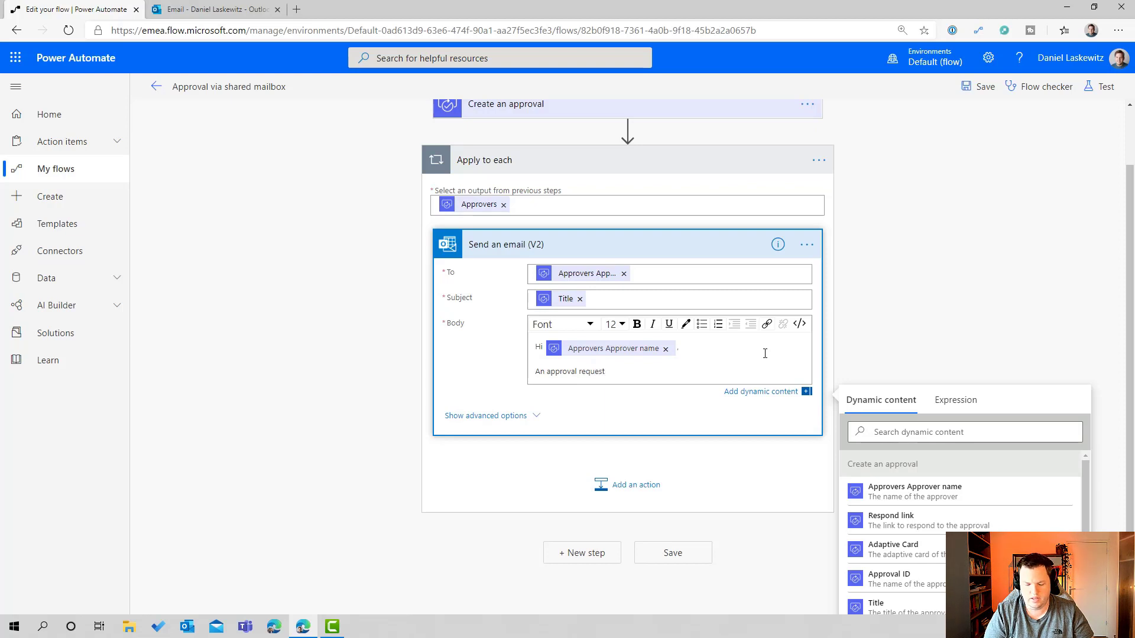
{"action": "type", "text": "has been cr"}
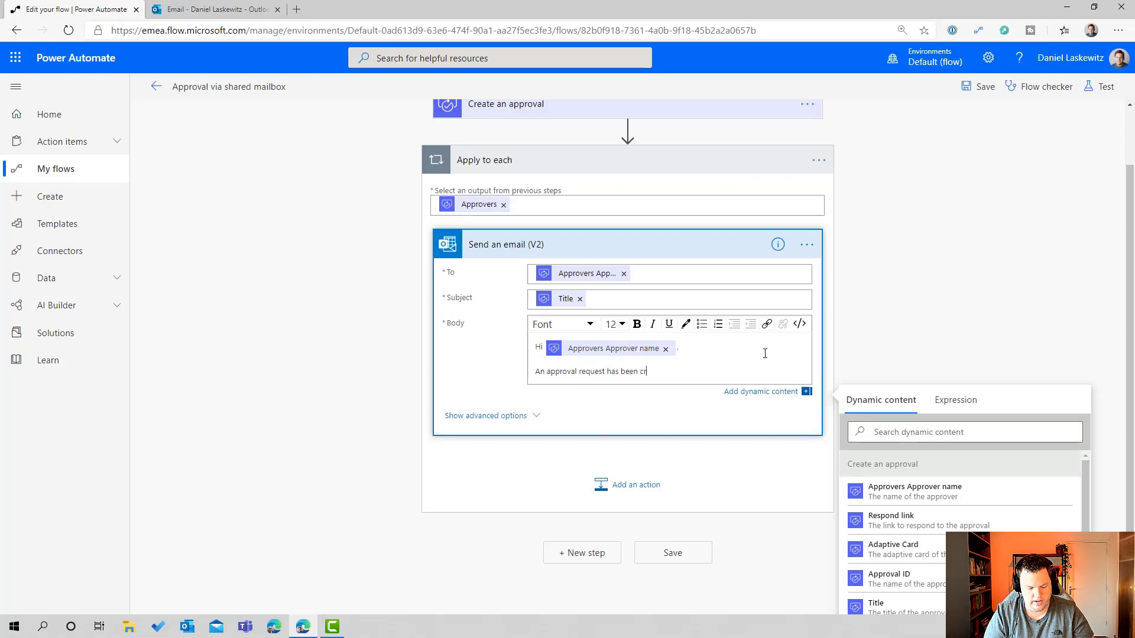
{"action": "type", "text": "eated for y"}
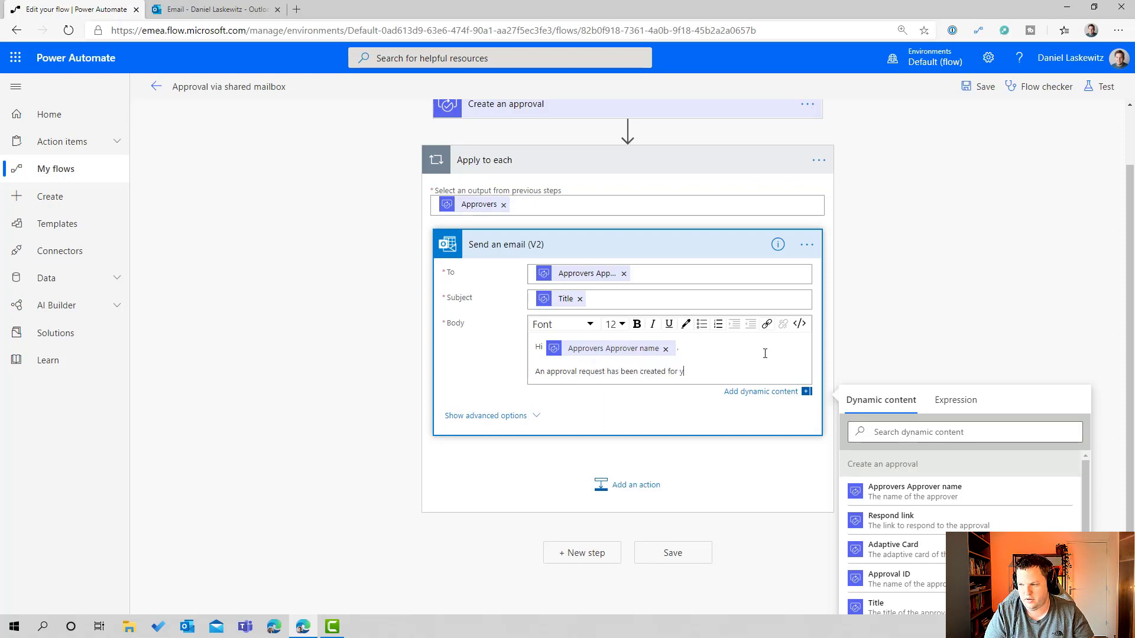
{"action": "type", "text": "ou. Plea"}
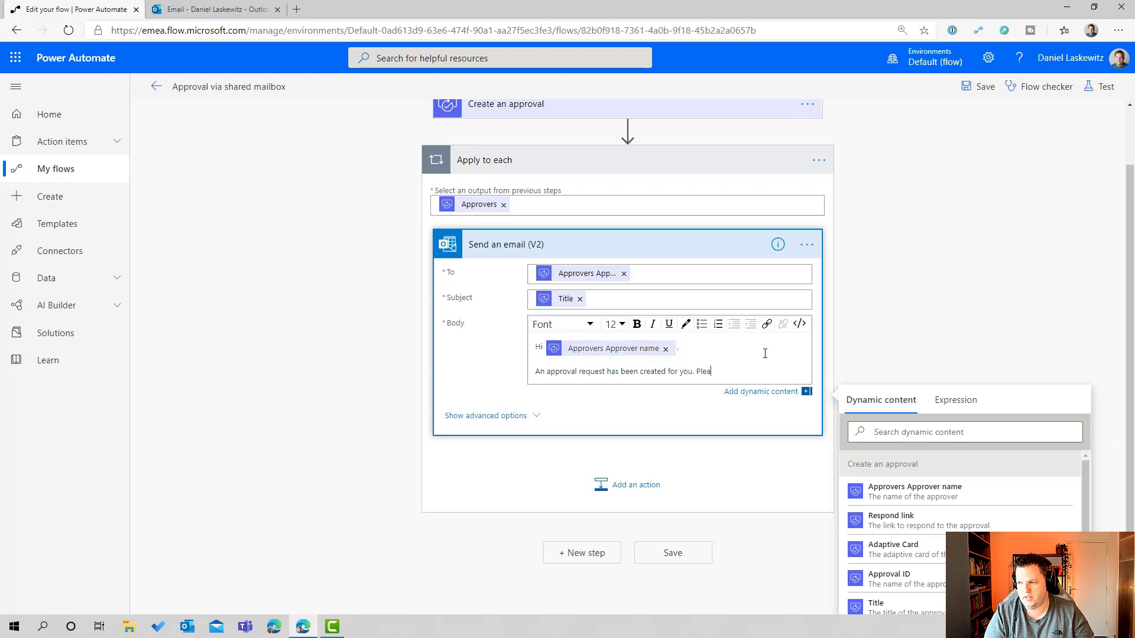
{"action": "type", "text": "se respons"}
{"action": "key", "text": "BackSpace"}
{"action": "type", "text": "d:"}
- Add a 'Link to approval' line, then a 'Kind regards,' sign-off with the 'Sogeti Automatey' signature
{"action": "key", "text": "Return"}
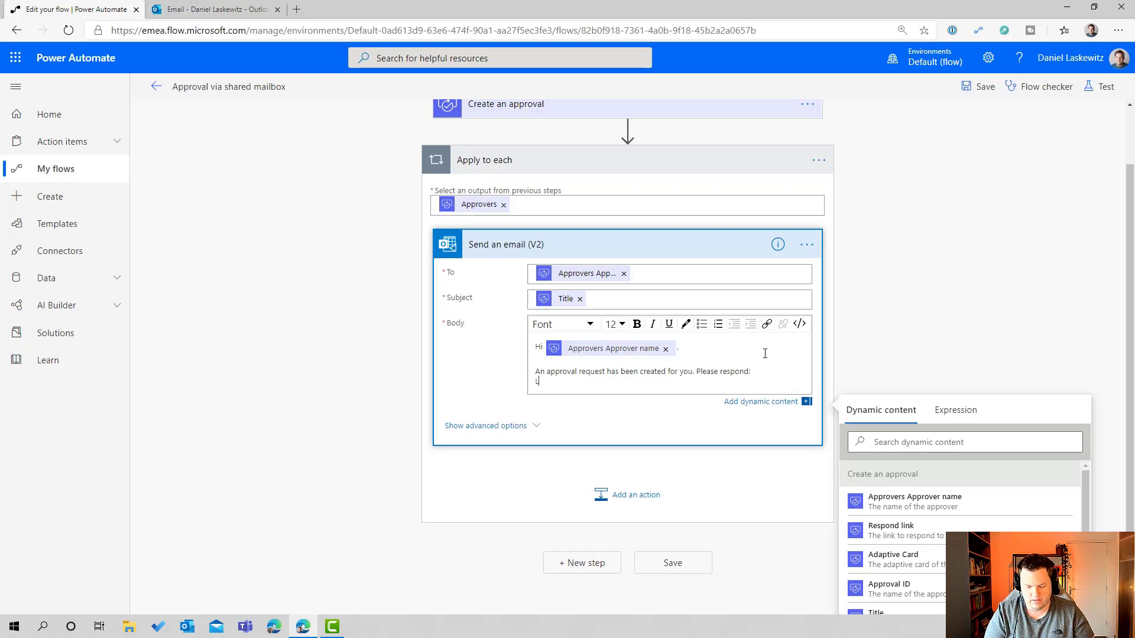
{"action": "type", "text": "Link to approval"}
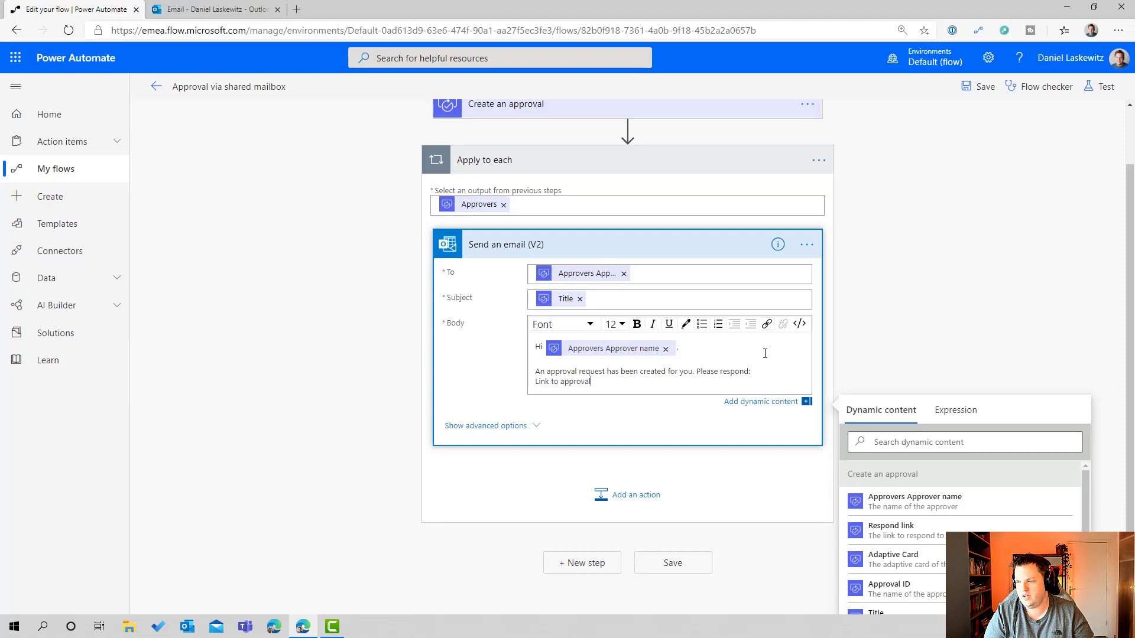
{"action": "key", "text": "Return"}
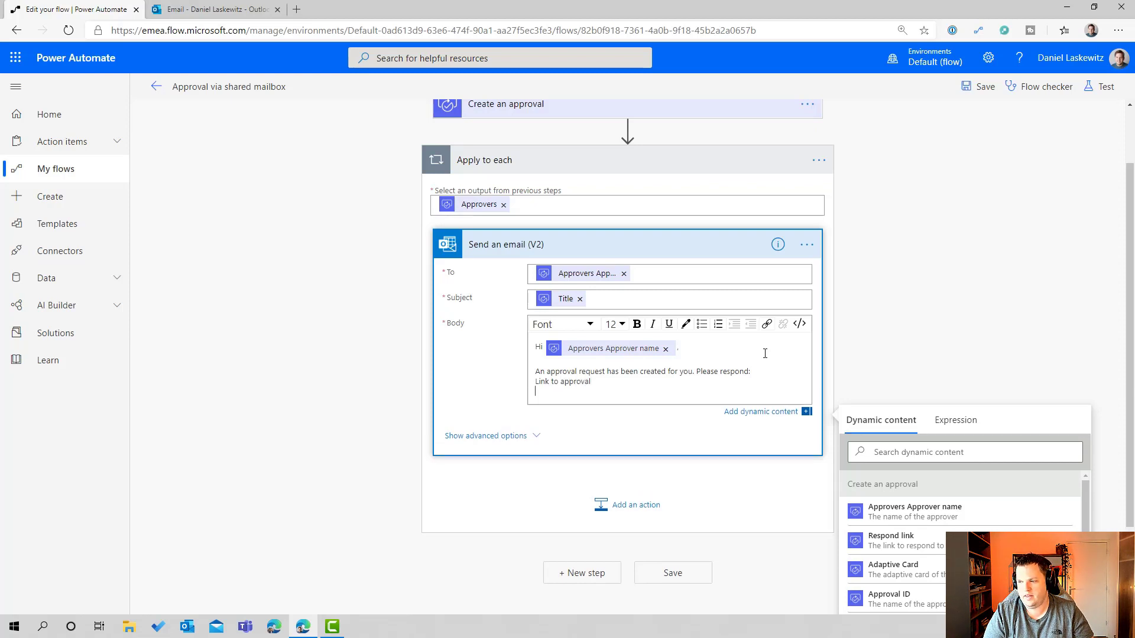
{"action": "key", "text": "Return"}
{"action": "type", "text": "Kind "}
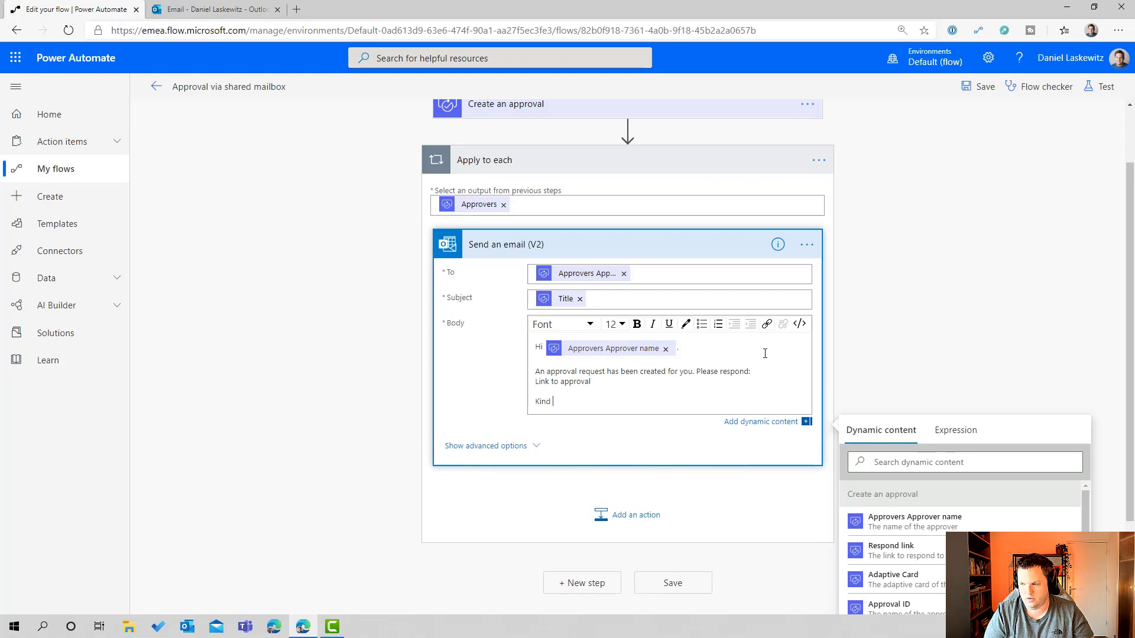
{"action": "type", "text": "regards,"}
{"action": "key", "text": "Return"}
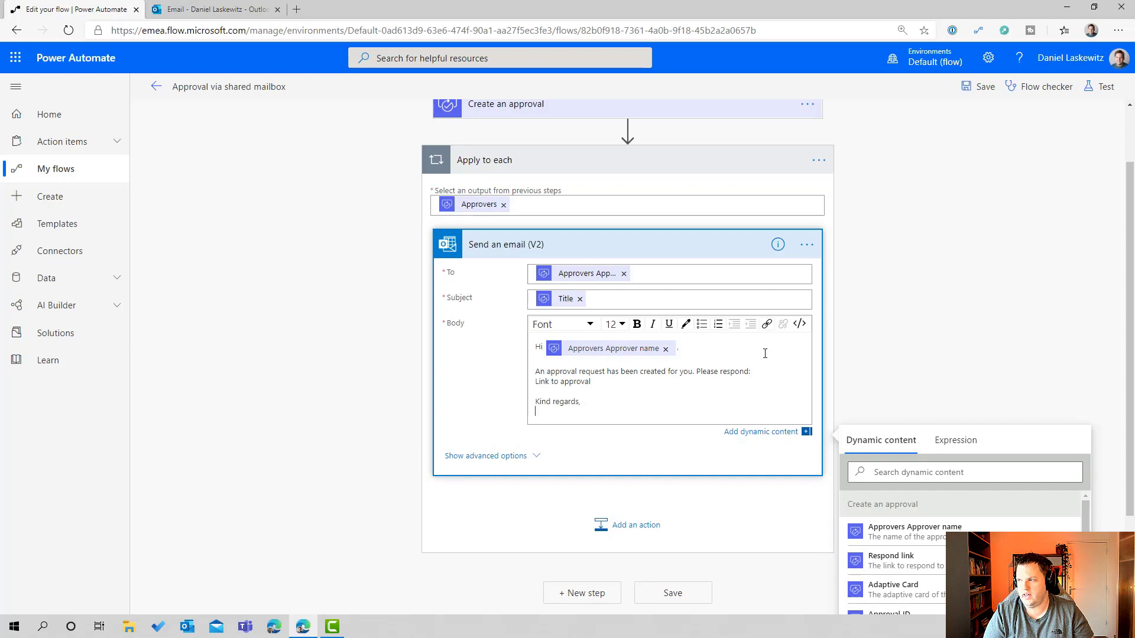
{"action": "type", "text": "Soge"}
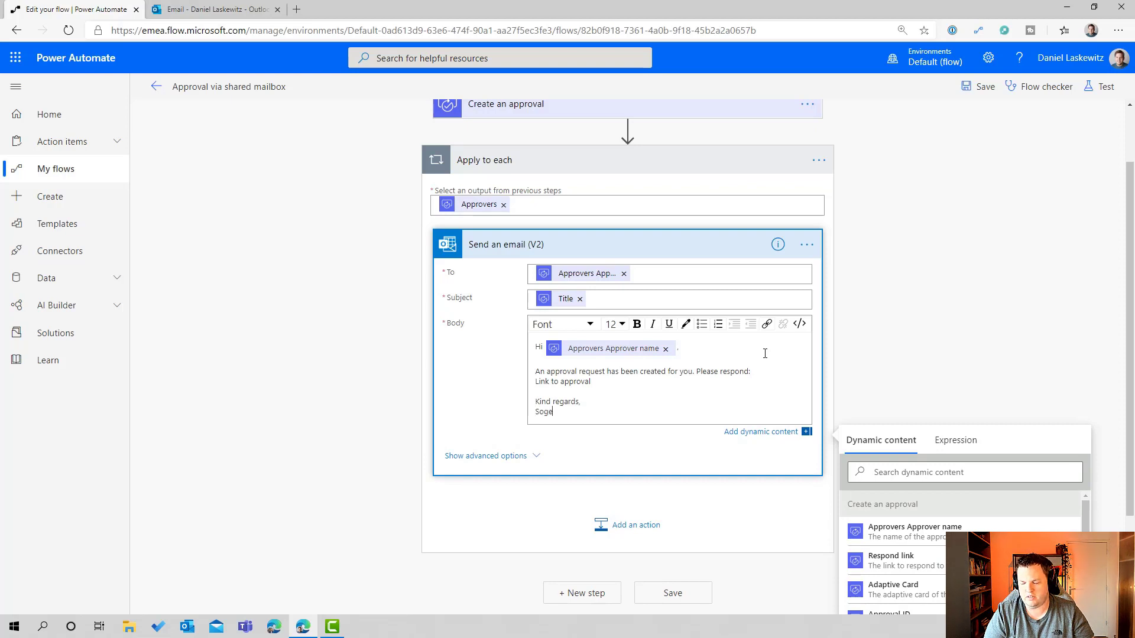
{"action": "type", "text": "ti Automatey"}
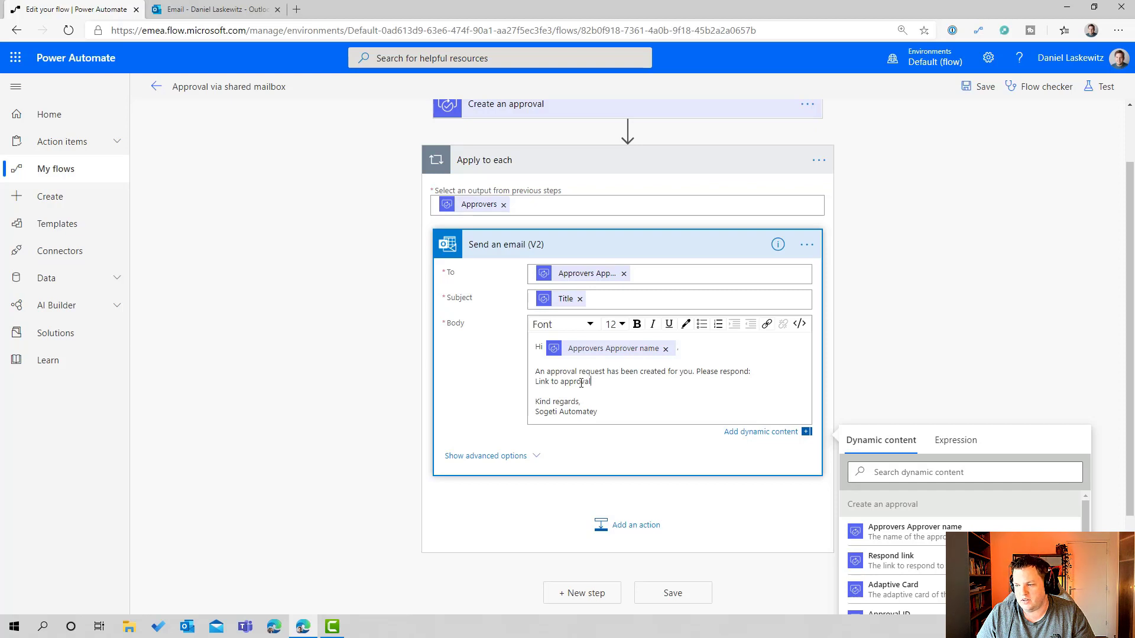
{"action": "left_click_drag", "start_coordinate": [591, 382], "coordinate": [520, 381]}
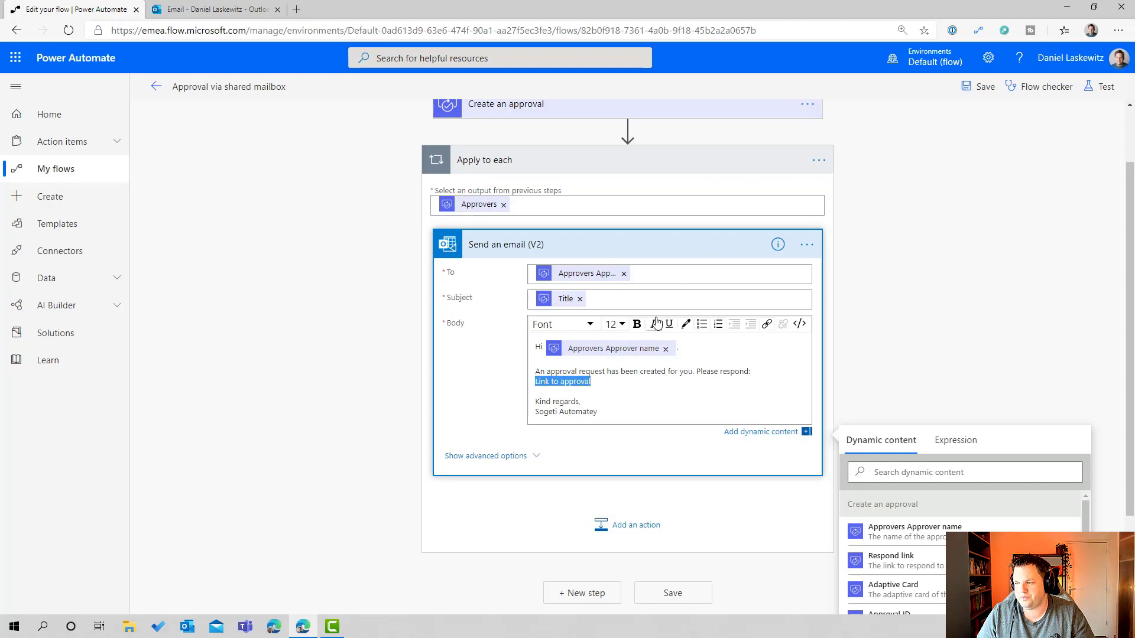
{"action": "left_click", "coordinate": [769, 329]}
{"action": "left_click", "coordinate": [799, 413]}
{"action": "type", "text": "htt"}
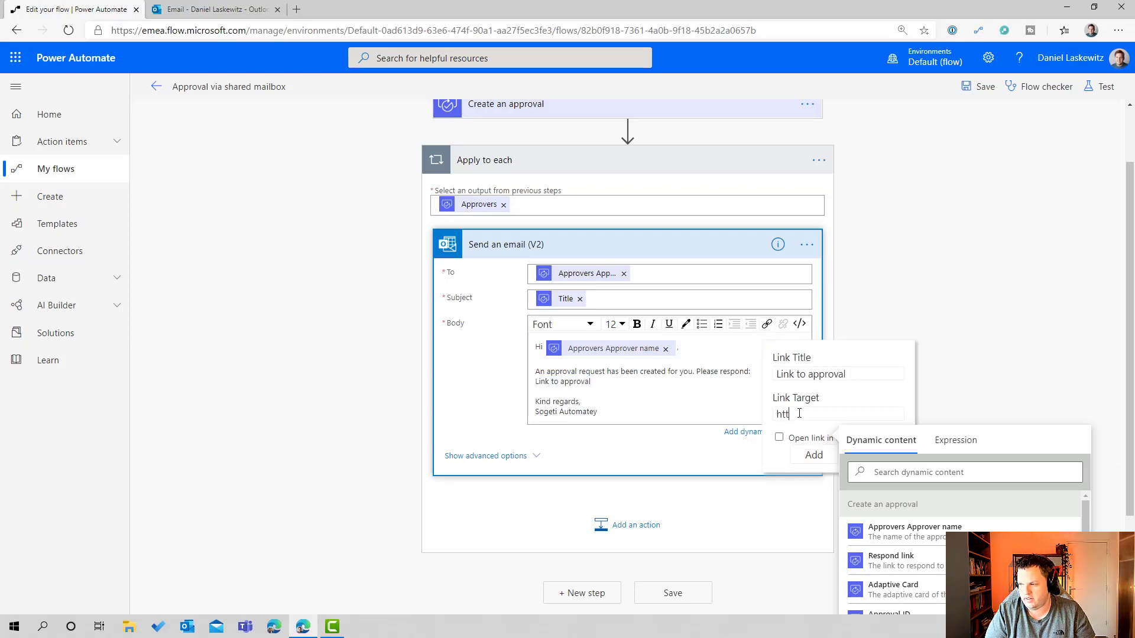
{"action": "type", "text": "ps"}
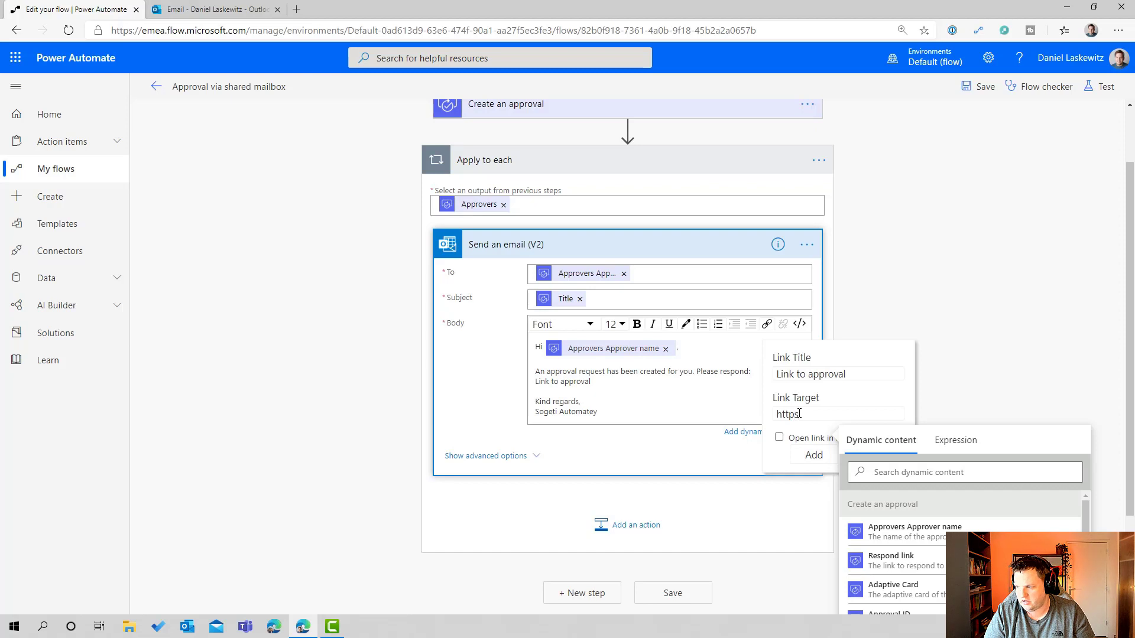
{"action": "type", "text": "://"}
{"action": "left_click", "coordinate": [799, 456]}
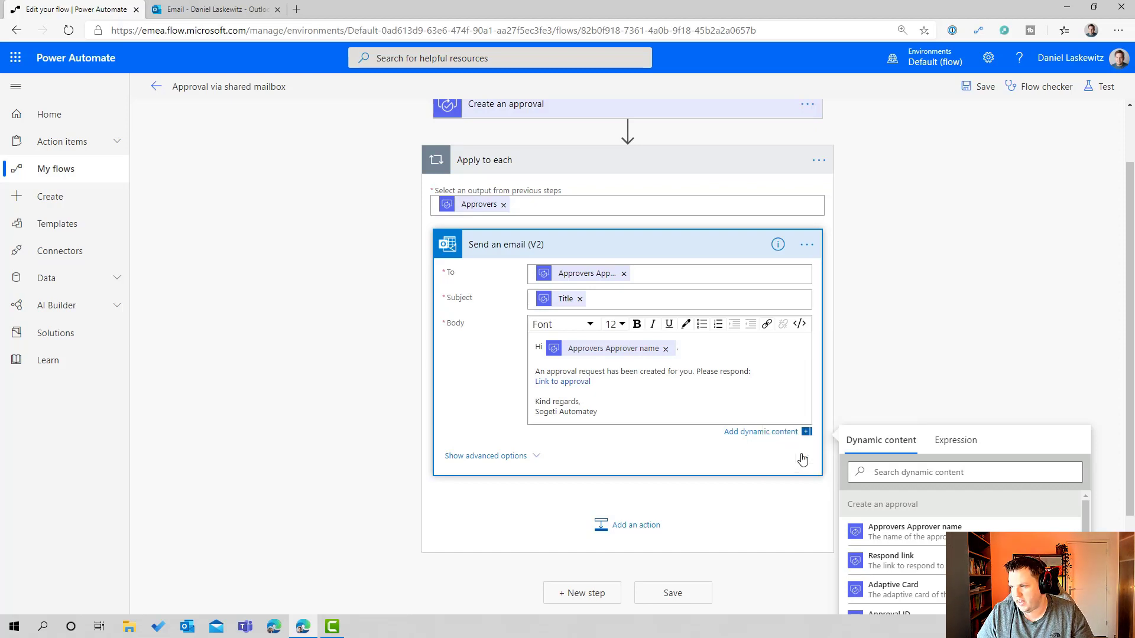
- In the body's HTML view, set the link's href to the approval's Respond link
{"action": "left_click", "coordinate": [800, 325]}
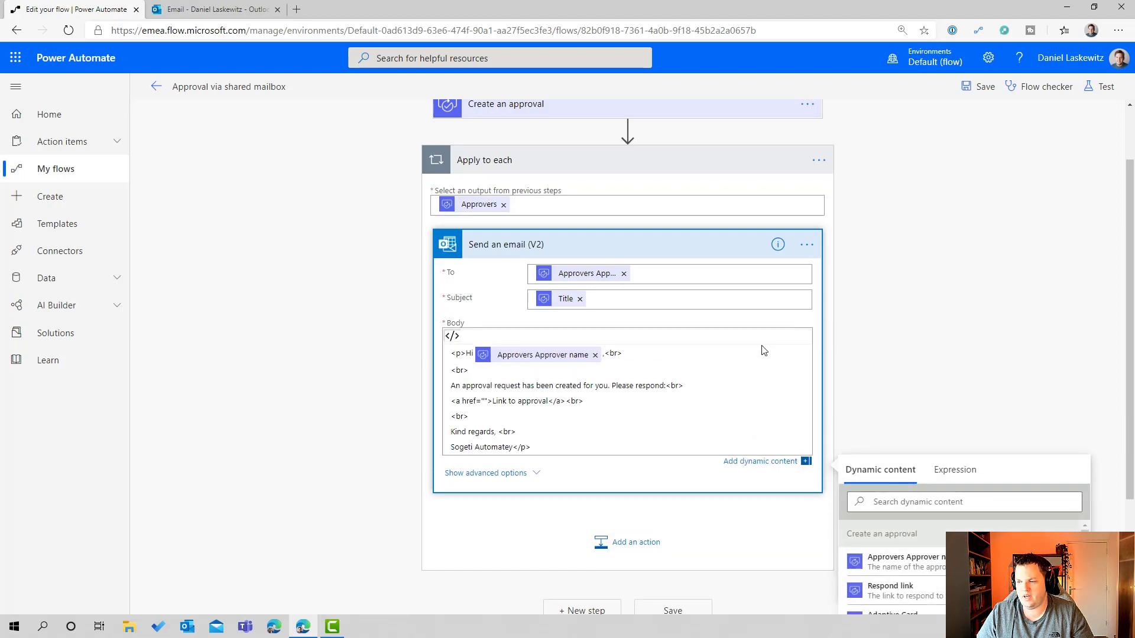
{"action": "left_click", "coordinate": [484, 401]}
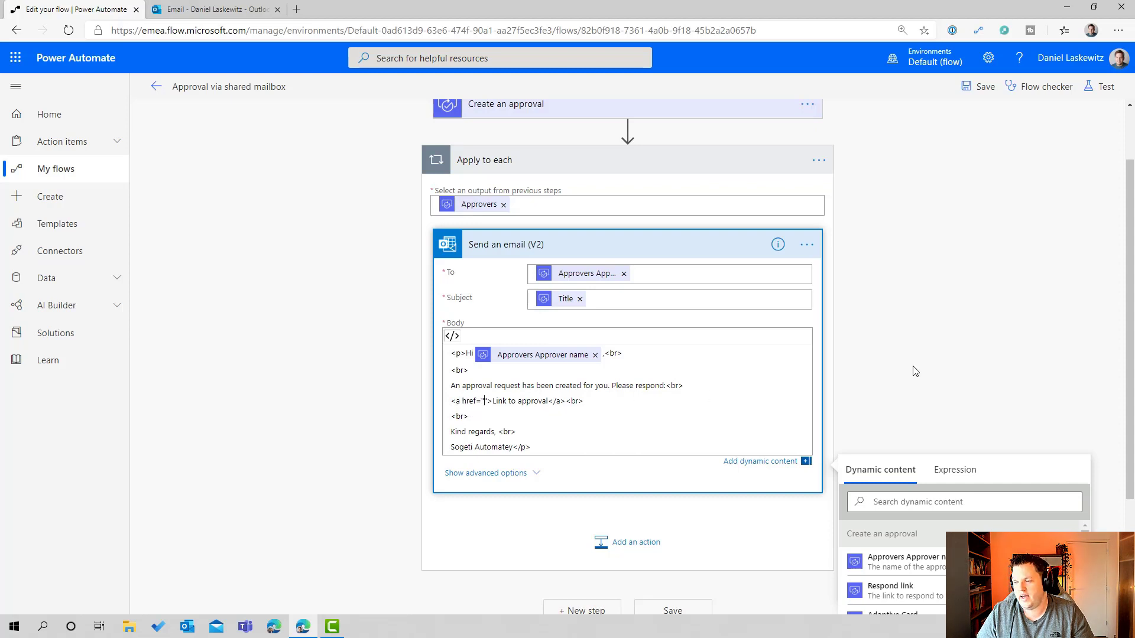
{"action": "scroll", "coordinate": [946, 363], "scroll_direction": "down", "scroll_amount": 3}
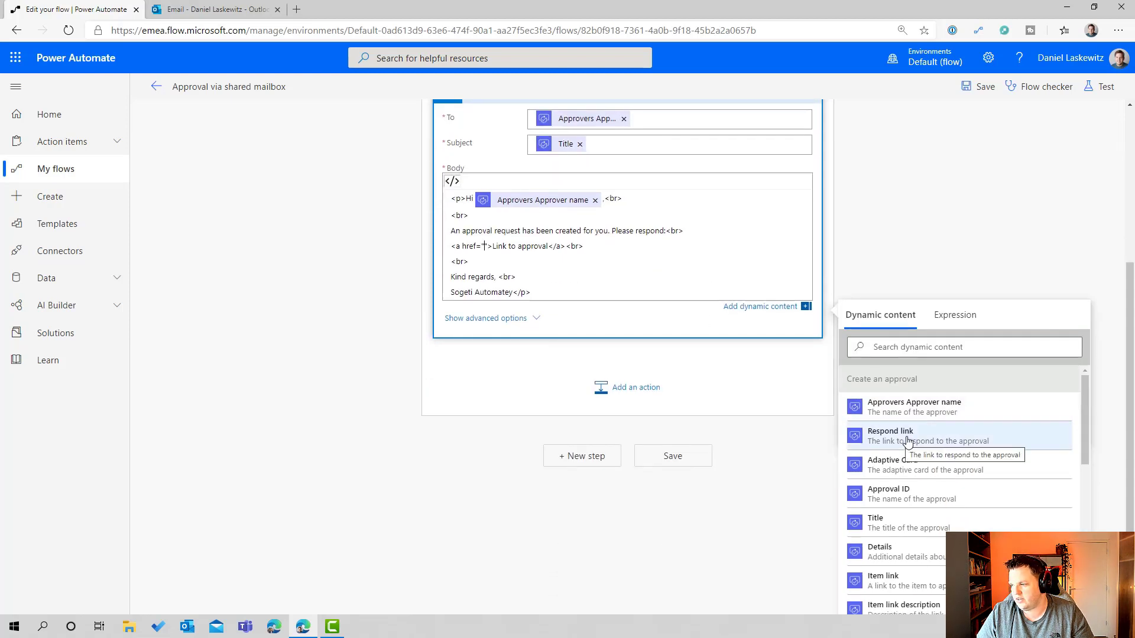
{"action": "left_click", "coordinate": [907, 437]}
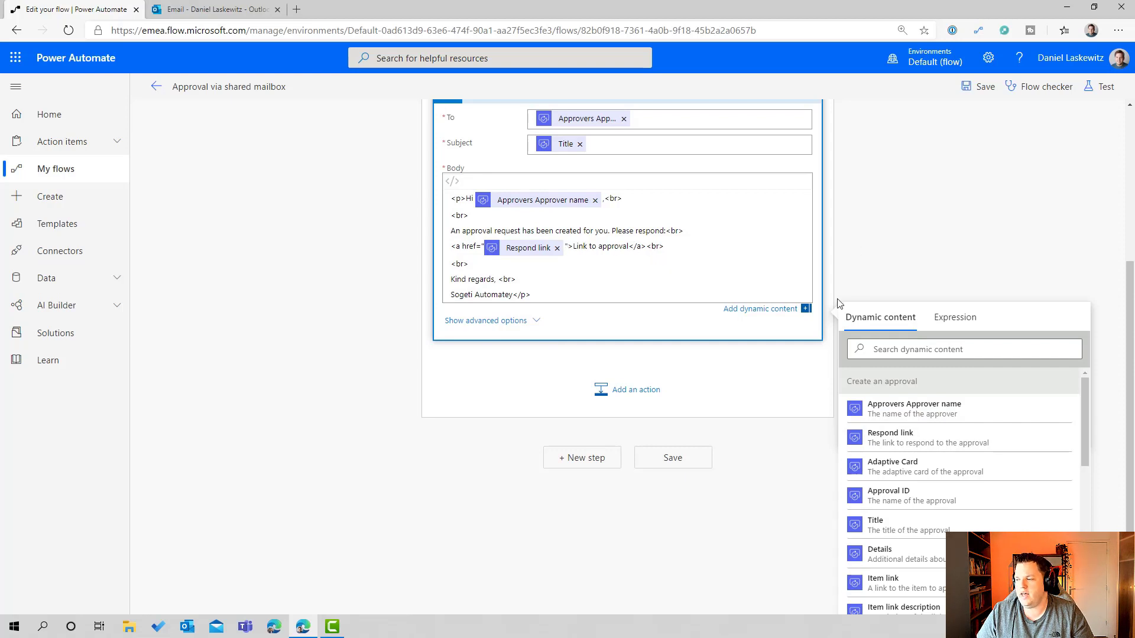
{"action": "scroll", "coordinate": [660, 350], "scroll_direction": "up", "scroll_amount": 3}
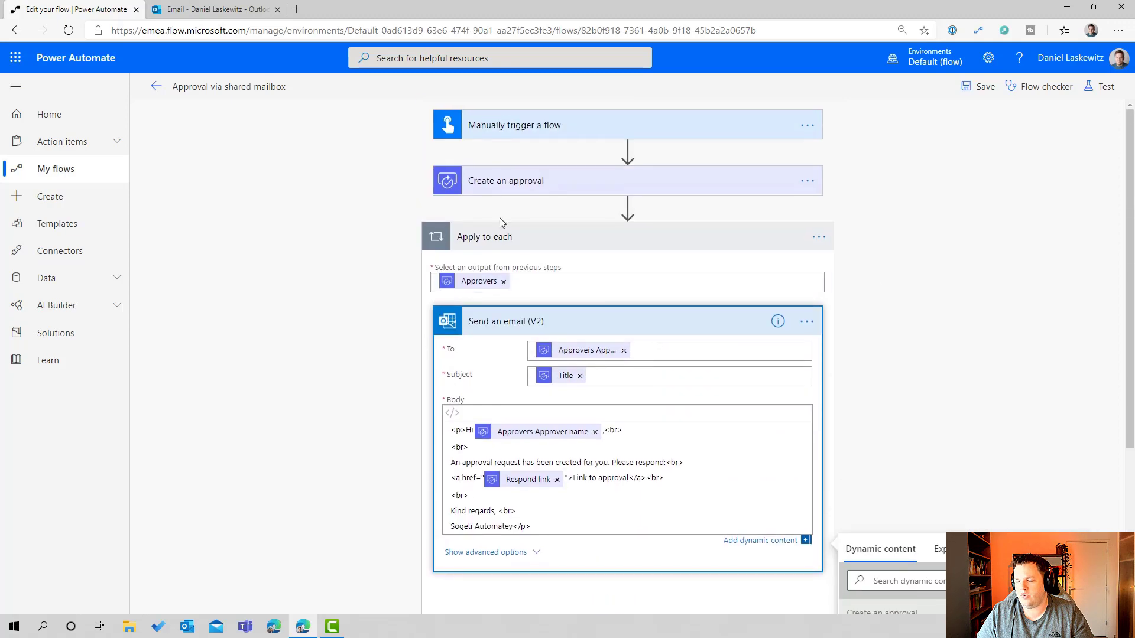
- Add a Wait for an approval step using the Approval ID after the loop, and save the flow
{"action": "scroll", "coordinate": [544, 358], "scroll_direction": "down", "scroll_amount": 4}
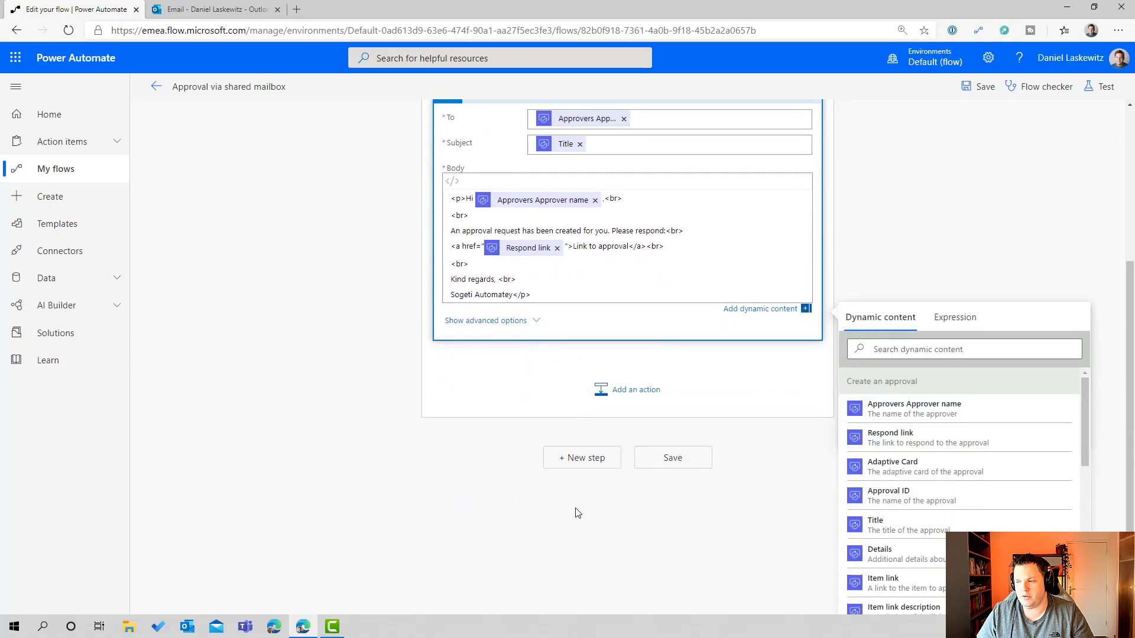
{"action": "left_click", "coordinate": [581, 458]}
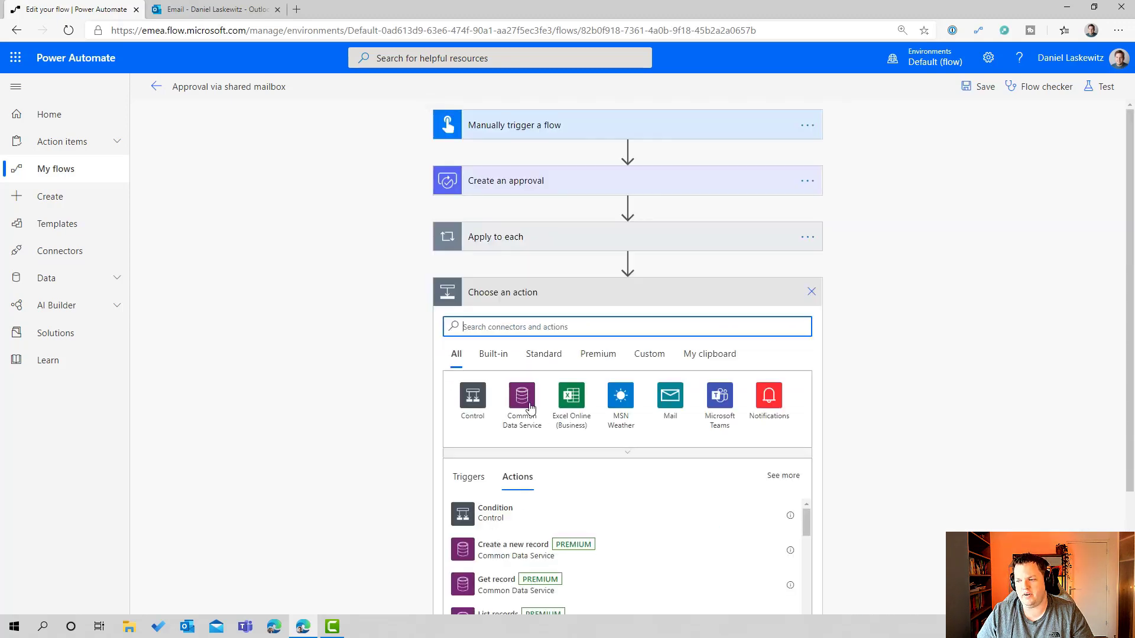
{"action": "type", "text": "approv"}
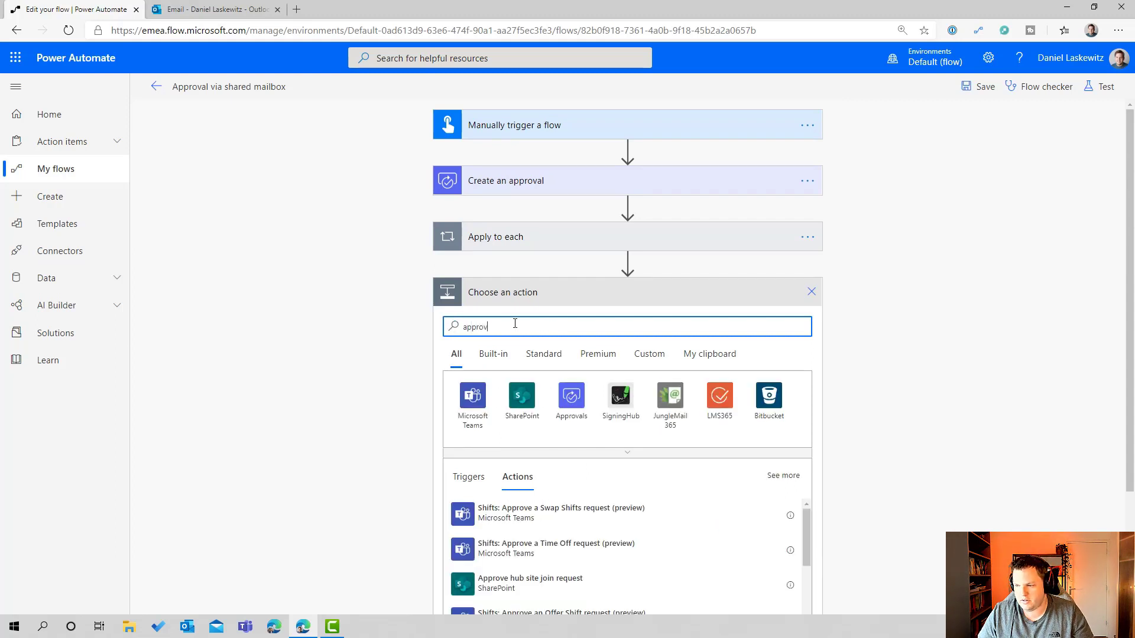
{"action": "left_click", "coordinate": [572, 398]}
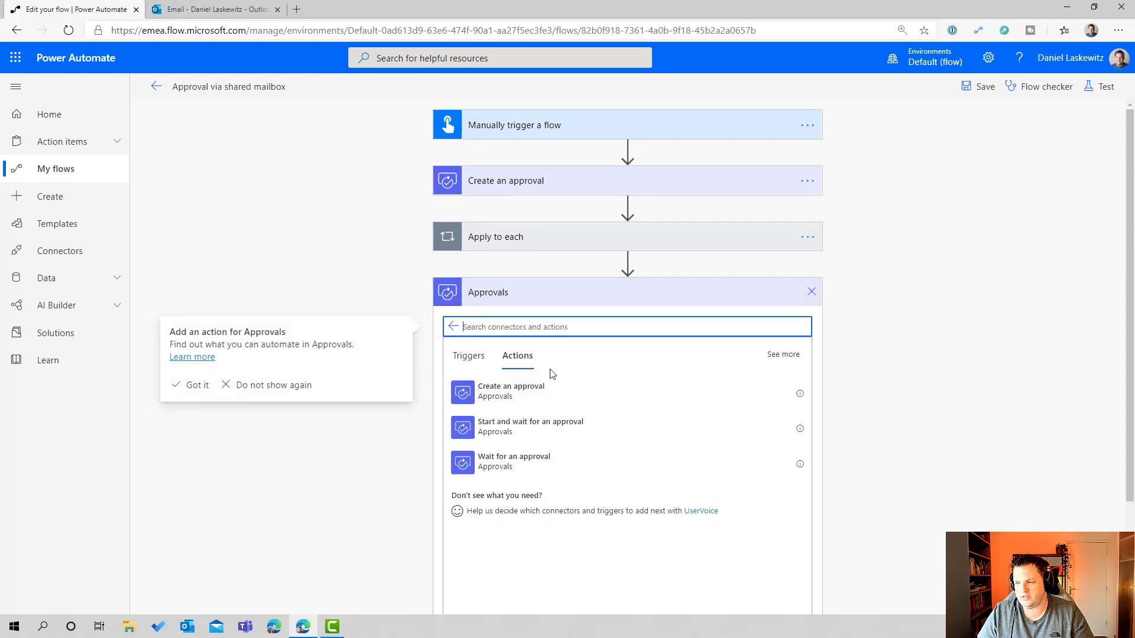
{"action": "left_click", "coordinate": [511, 463]}
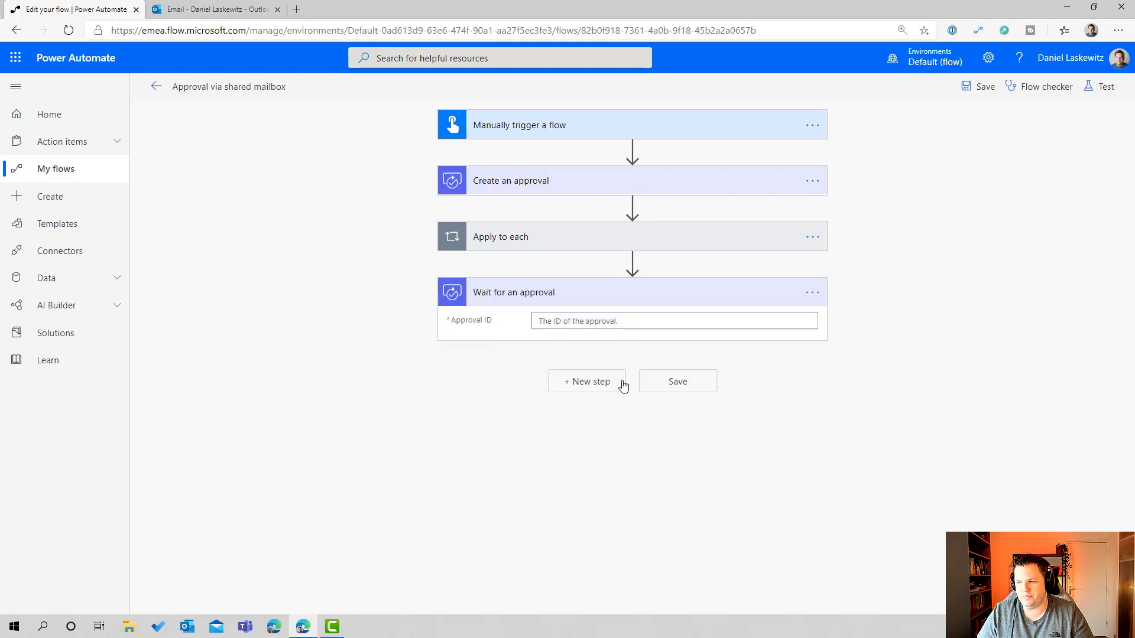
{"action": "left_click", "coordinate": [575, 321]}
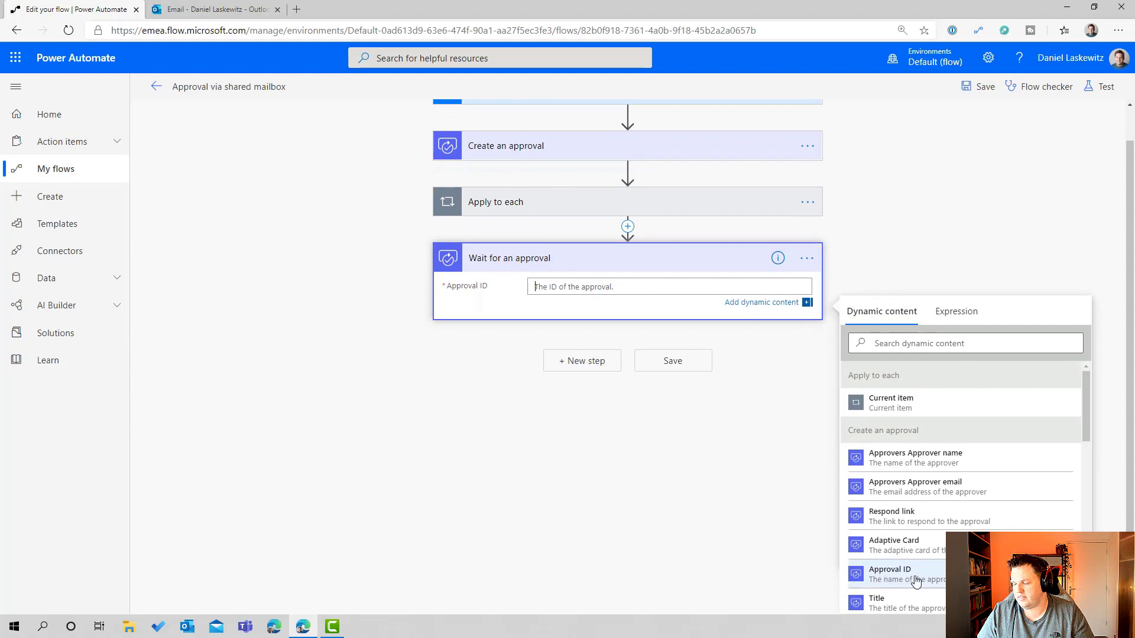
{"action": "left_click", "coordinate": [915, 582]}
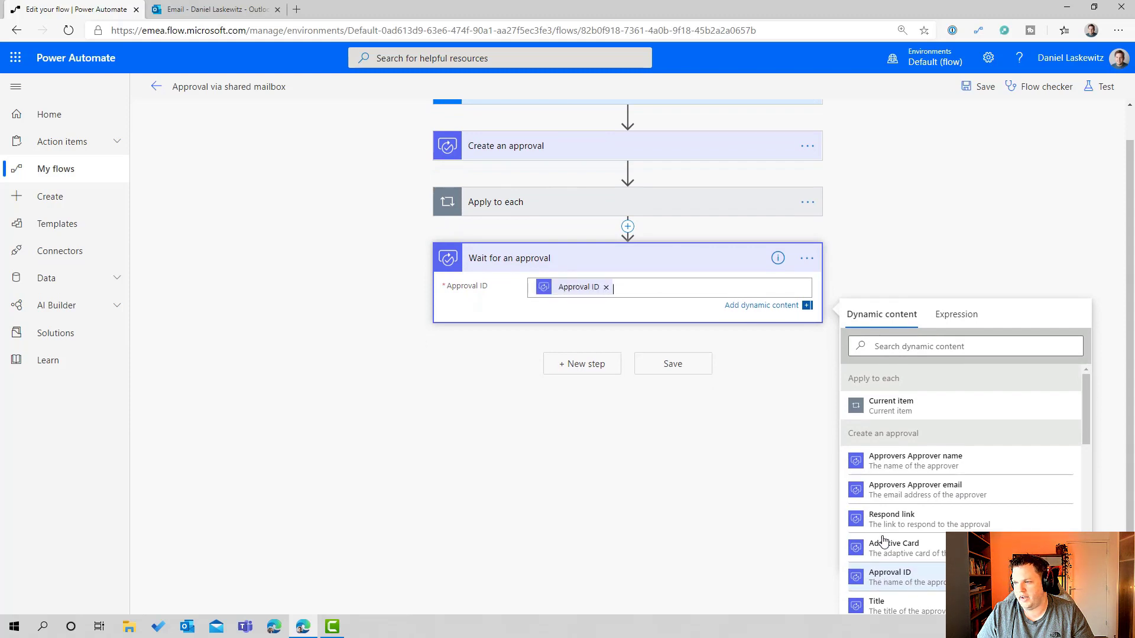
{"action": "left_click", "coordinate": [674, 365]}
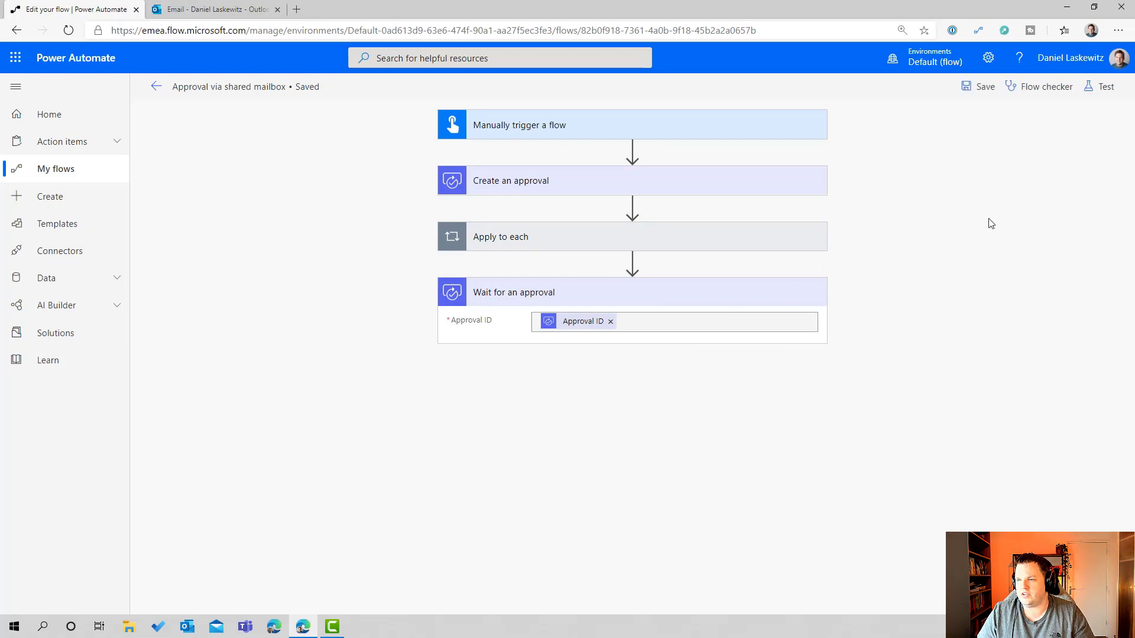
- Save and run a manual test of the flow, then close the run confirmation
{"action": "left_click", "coordinate": [1098, 87]}
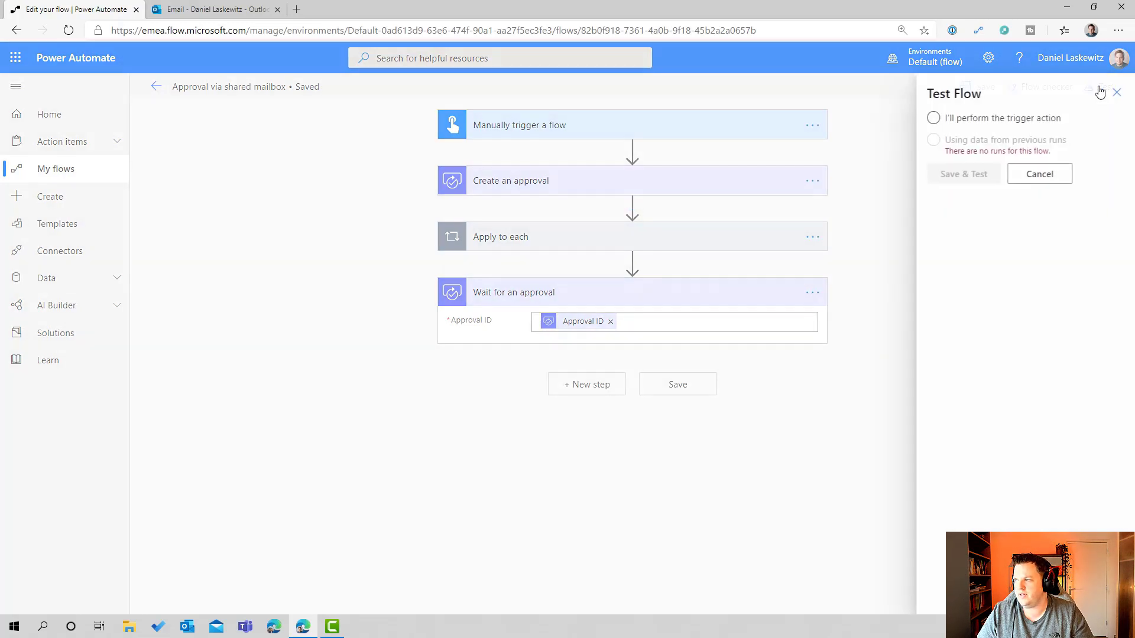
{"action": "left_click", "coordinate": [978, 121]}
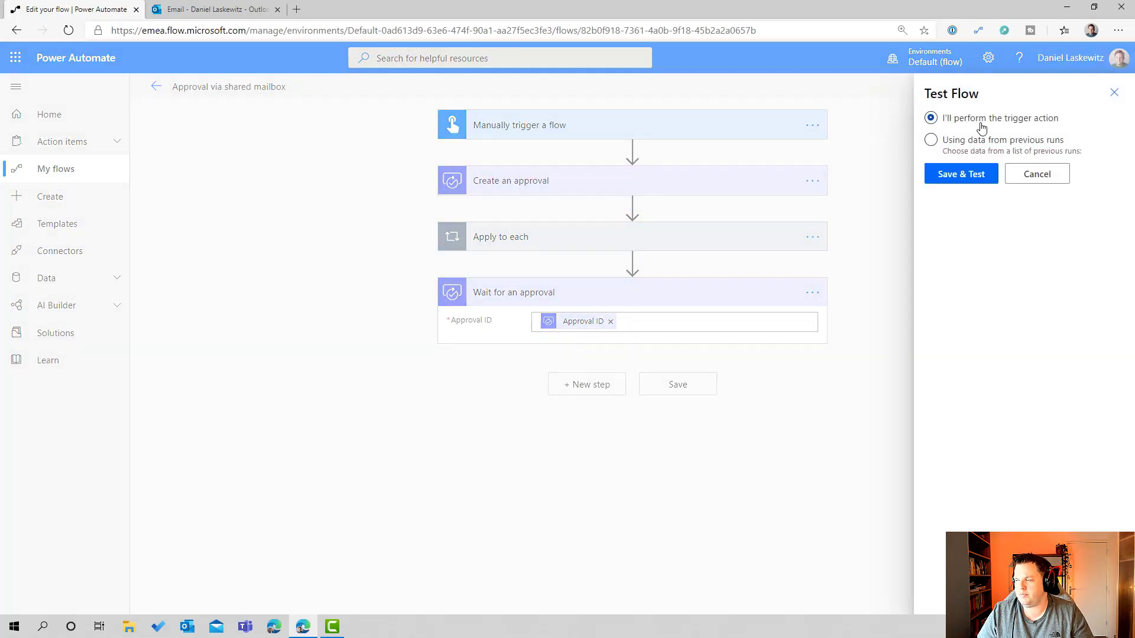
{"action": "left_click", "coordinate": [967, 174]}
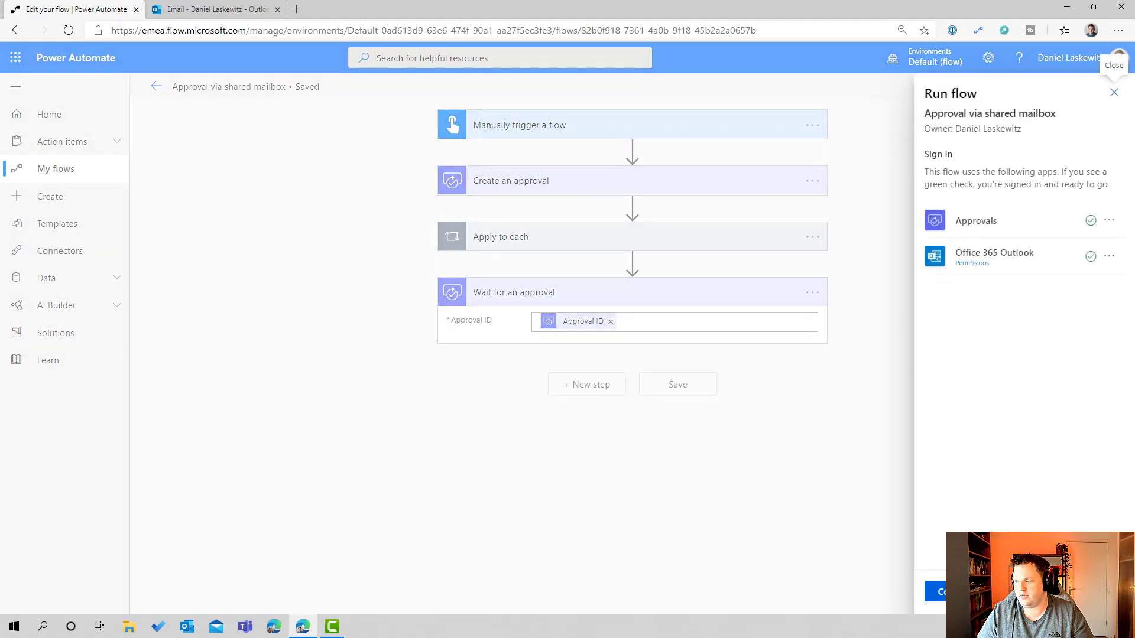
{"action": "left_click", "coordinate": [954, 591]}
{"action": "left_click", "coordinate": [939, 591]}
{"action": "left_click", "coordinate": [930, 594]}
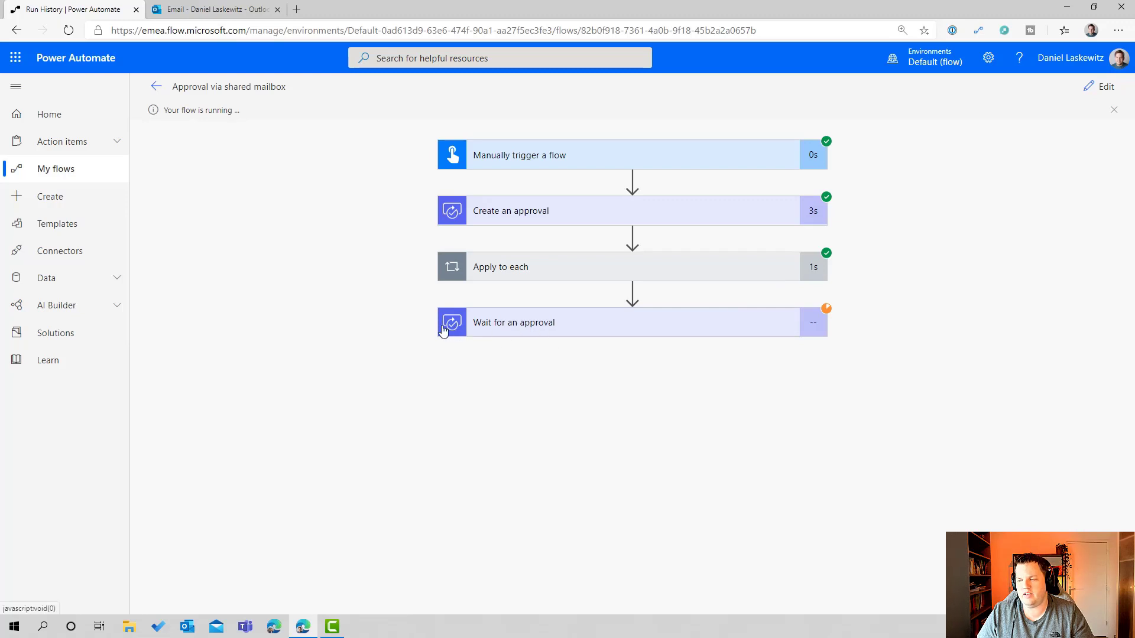
- Switch to Outlook and open the 'Approval Title' email in the Approvals folder
{"action": "left_click", "coordinate": [210, 15]}
{"action": "left_click", "coordinate": [233, 168]}
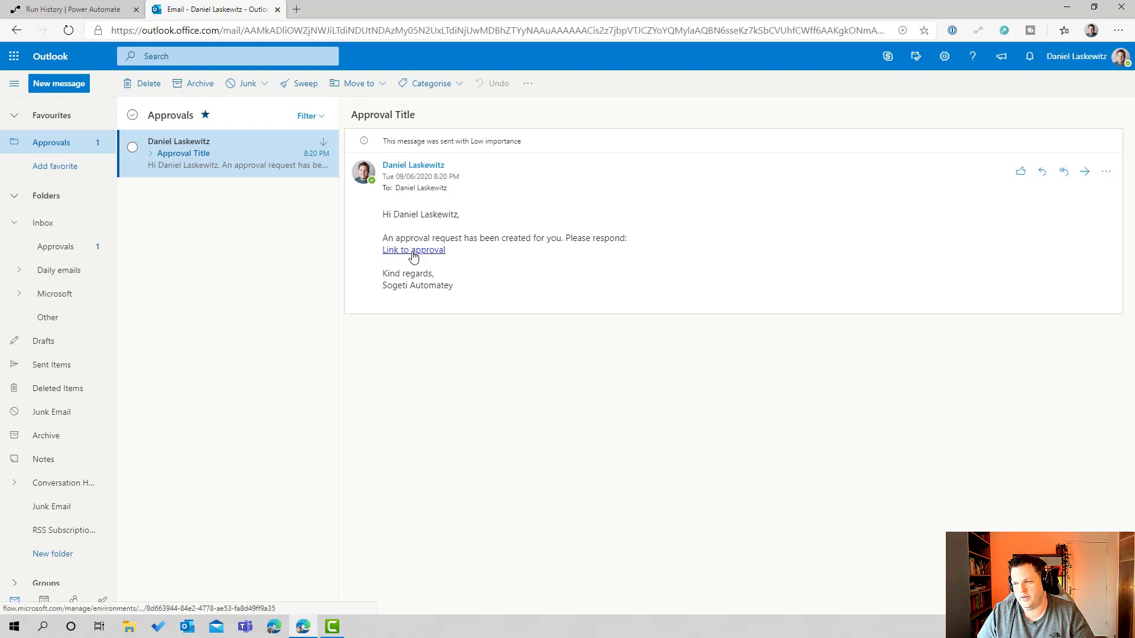
- Approve the 'Approval Title' request from the email link, then return to the flow's run history
{"action": "left_click", "coordinate": [423, 250]}
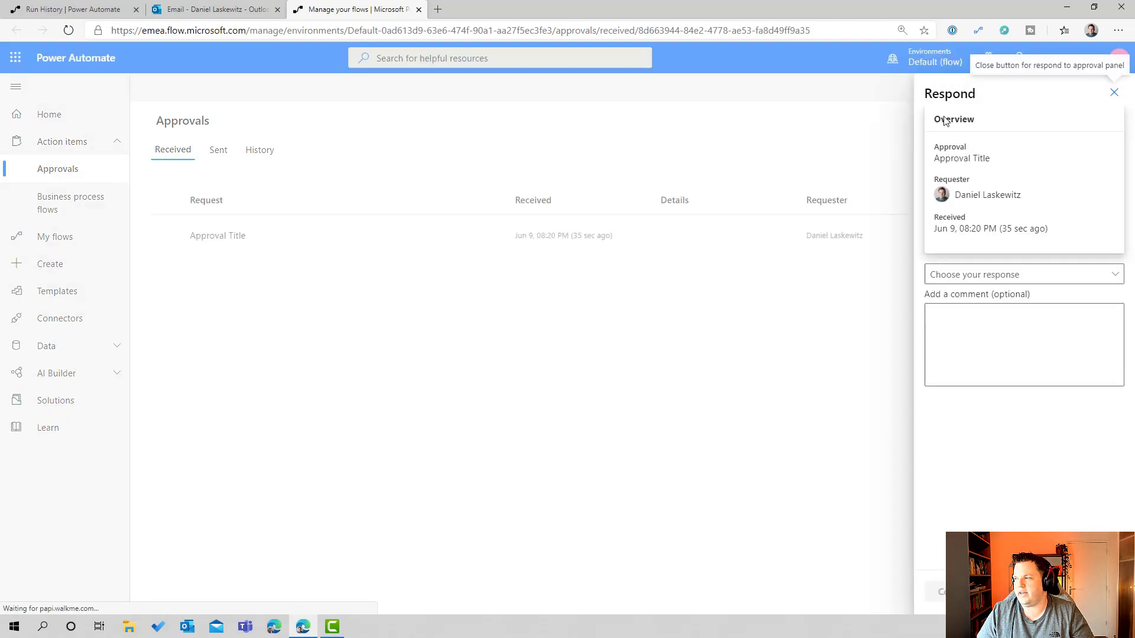
{"action": "left_click", "coordinate": [974, 276]}
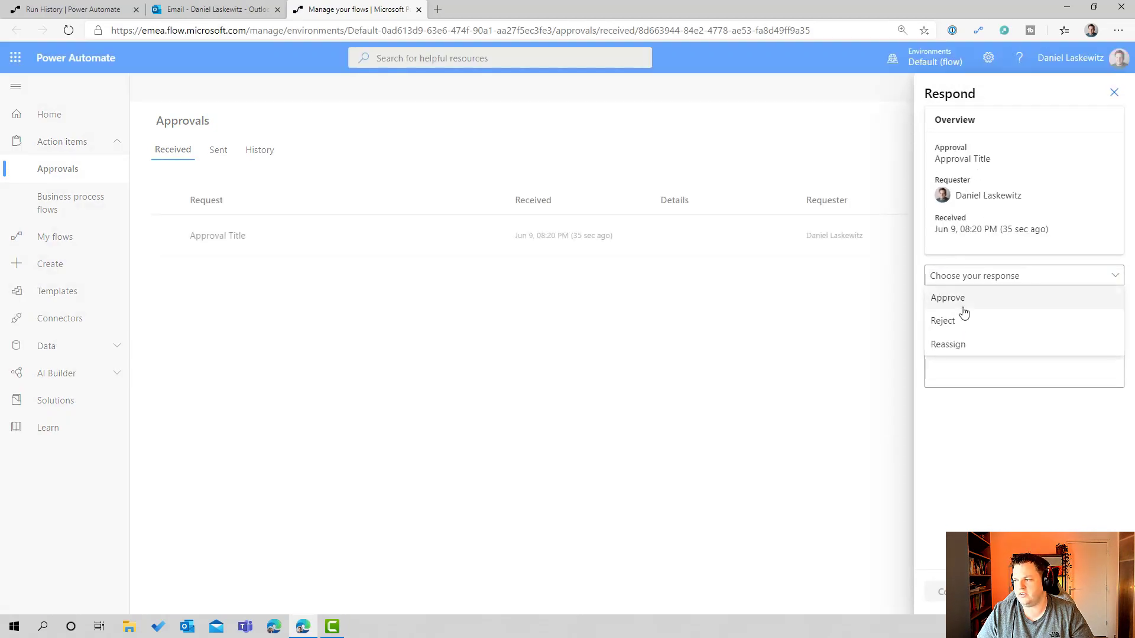
{"action": "left_click", "coordinate": [966, 297]}
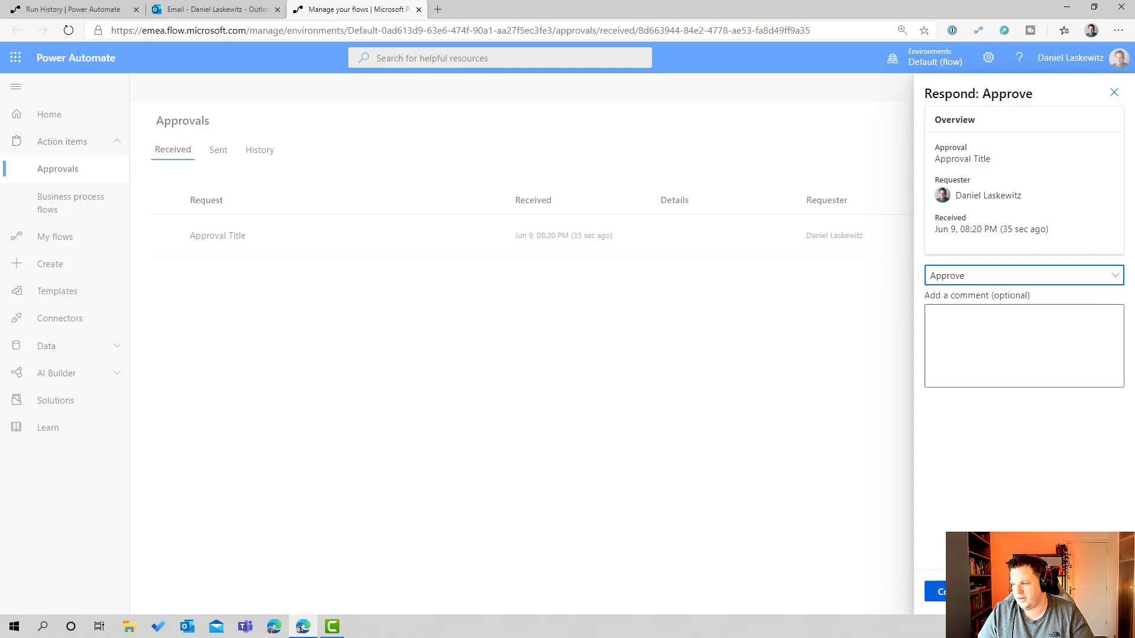
{"action": "left_click", "coordinate": [937, 591]}
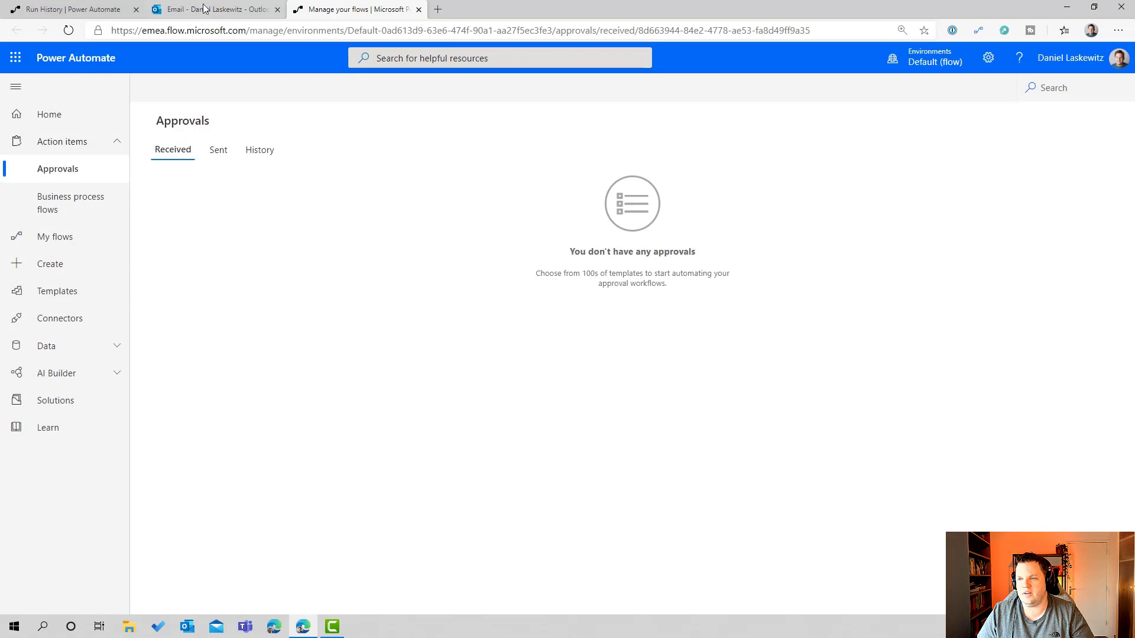
{"action": "left_click", "coordinate": [66, 11]}
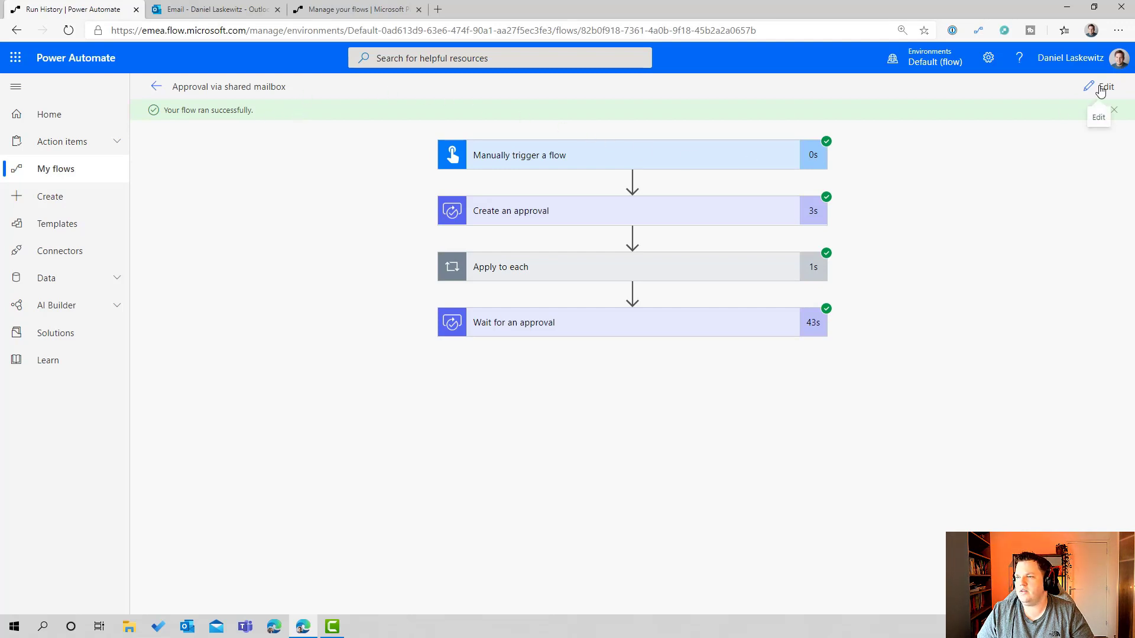
- Recheck the approval email in Outlook, then return to the successful run's history
{"action": "left_click", "coordinate": [205, 6]}
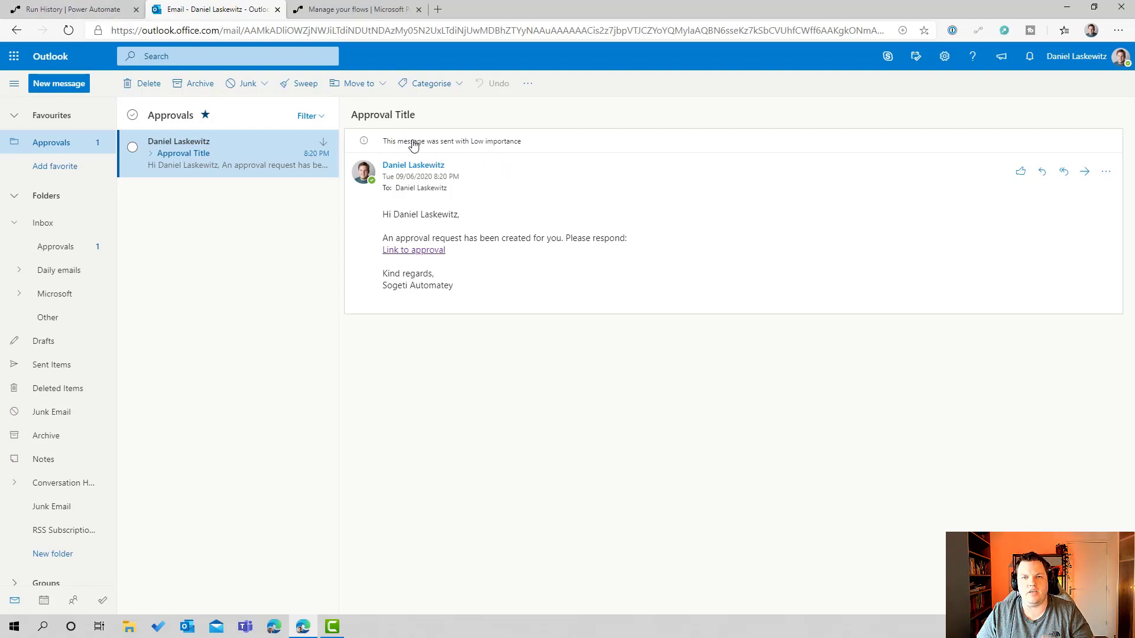
{"action": "left_click", "coordinate": [93, 17]}
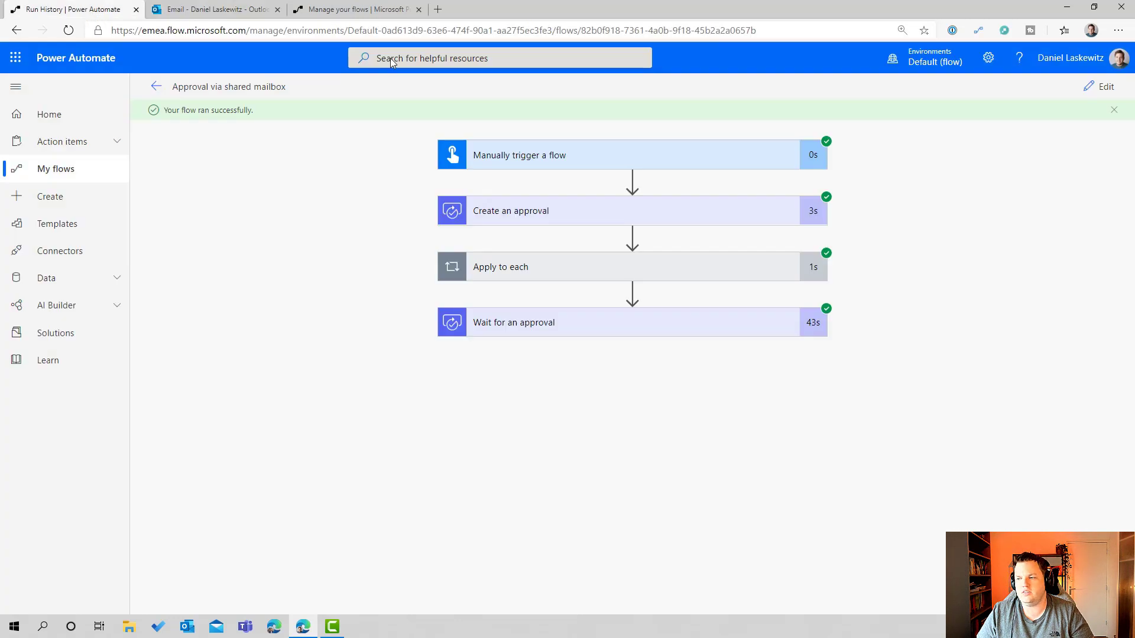
- In the loop's Send an email (V2) step, set Importance to Normal under advanced options
{"action": "left_click", "coordinate": [1106, 87]}
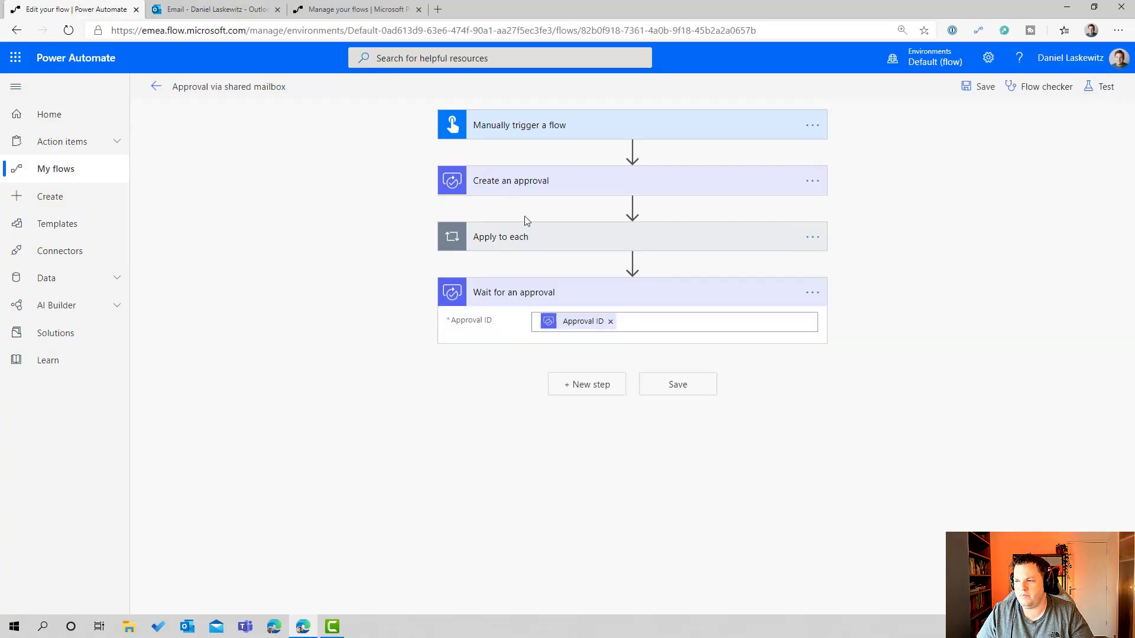
{"action": "left_click", "coordinate": [581, 244]}
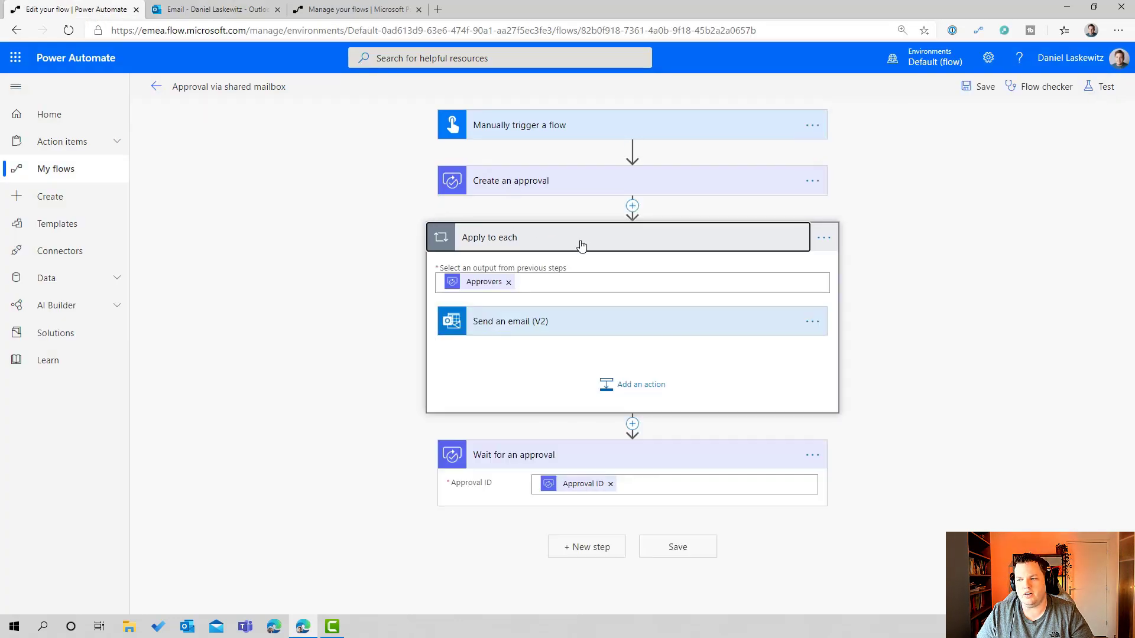
{"action": "left_click", "coordinate": [524, 330]}
{"action": "scroll", "coordinate": [969, 258], "scroll_direction": "down", "scroll_amount": 3}
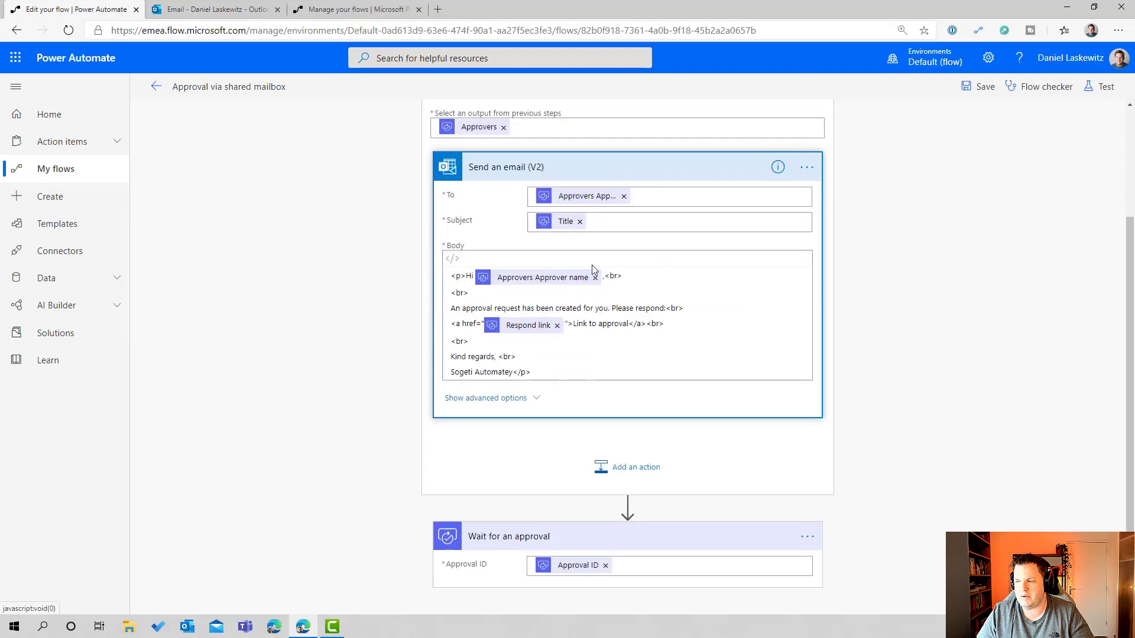
{"action": "left_click", "coordinate": [481, 399]}
{"action": "scroll", "coordinate": [1010, 250], "scroll_direction": "down", "scroll_amount": 2}
{"action": "scroll", "coordinate": [1010, 249], "scroll_direction": "down", "scroll_amount": 1}
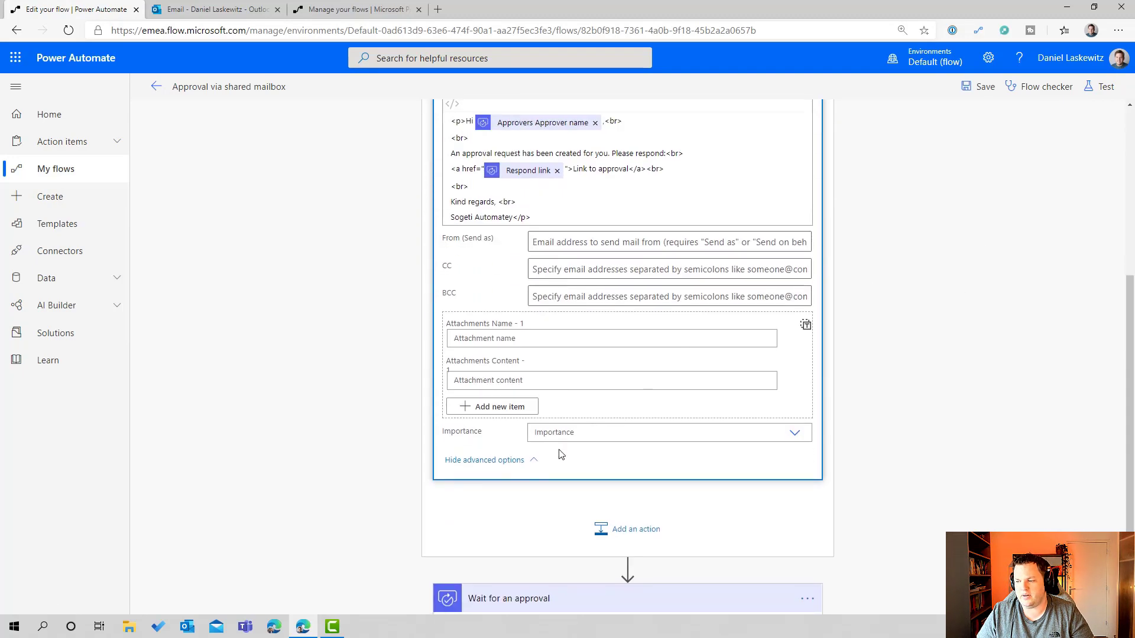
{"action": "left_click", "coordinate": [794, 436]}
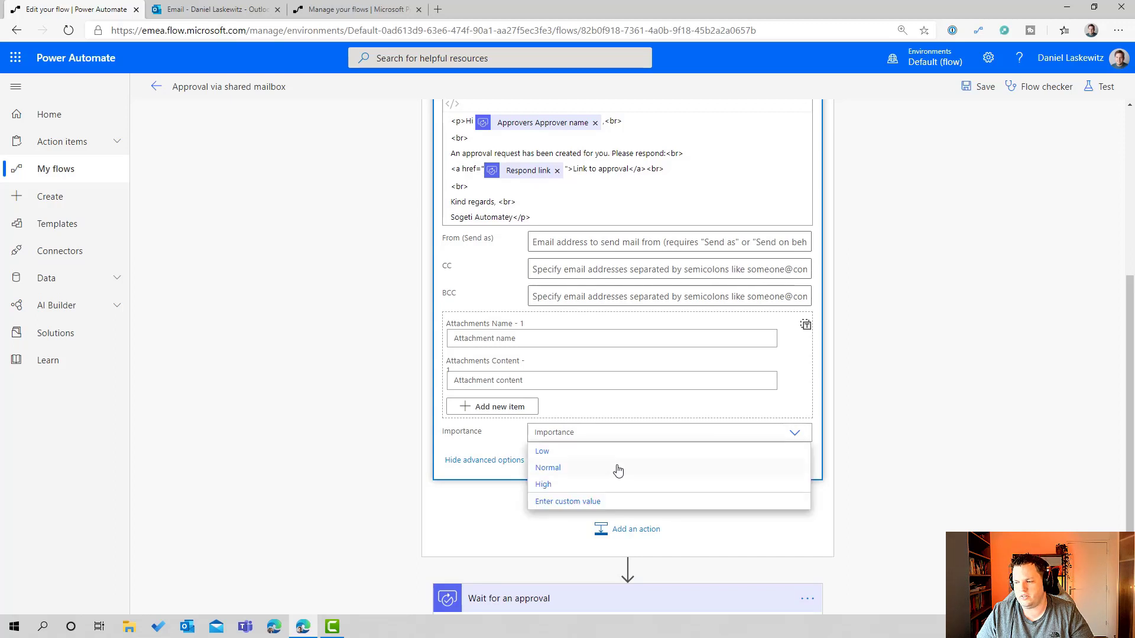
{"action": "left_click", "coordinate": [581, 473]}
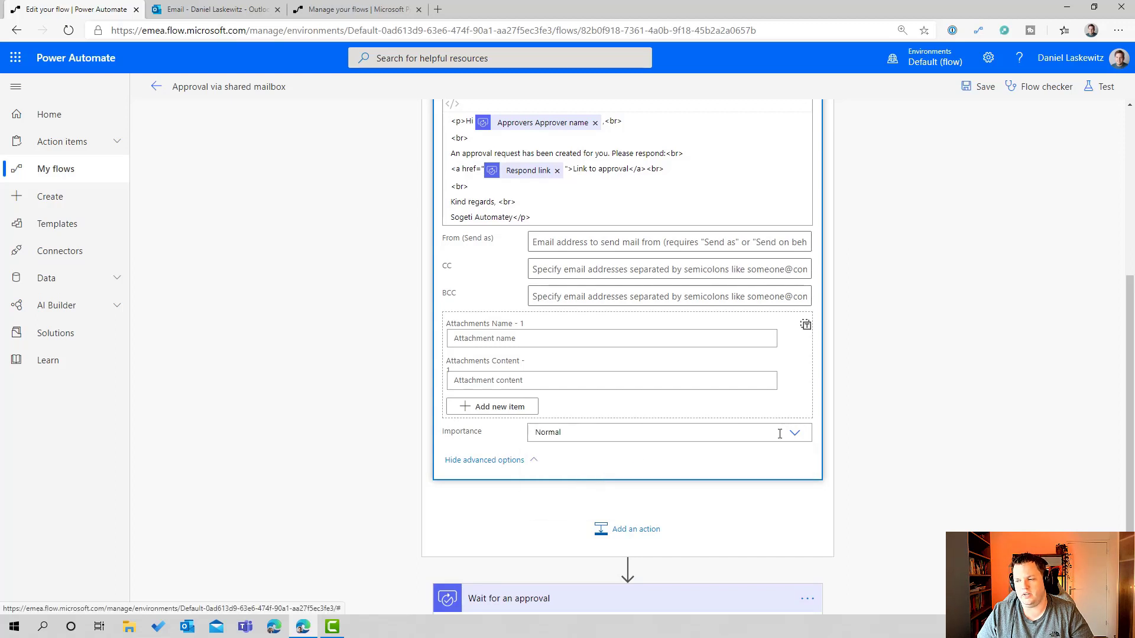
{"action": "left_click", "coordinate": [942, 407]}
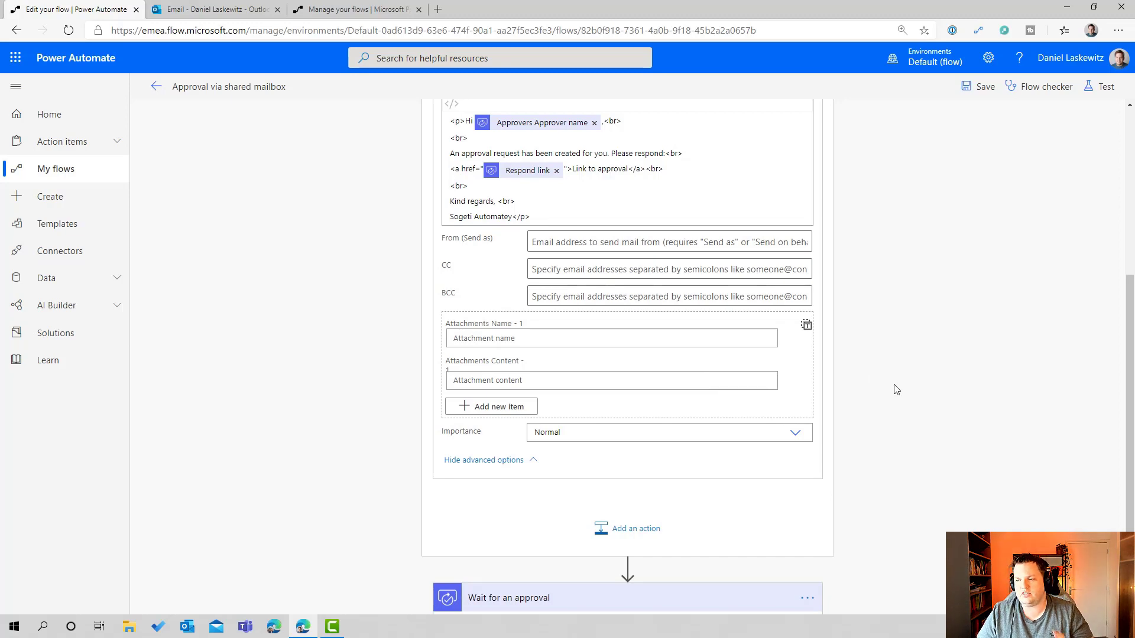
- Glance at the earlier approval email, then reopen the email action's advanced options
{"action": "scroll", "coordinate": [899, 377], "scroll_direction": "up", "scroll_amount": 4}
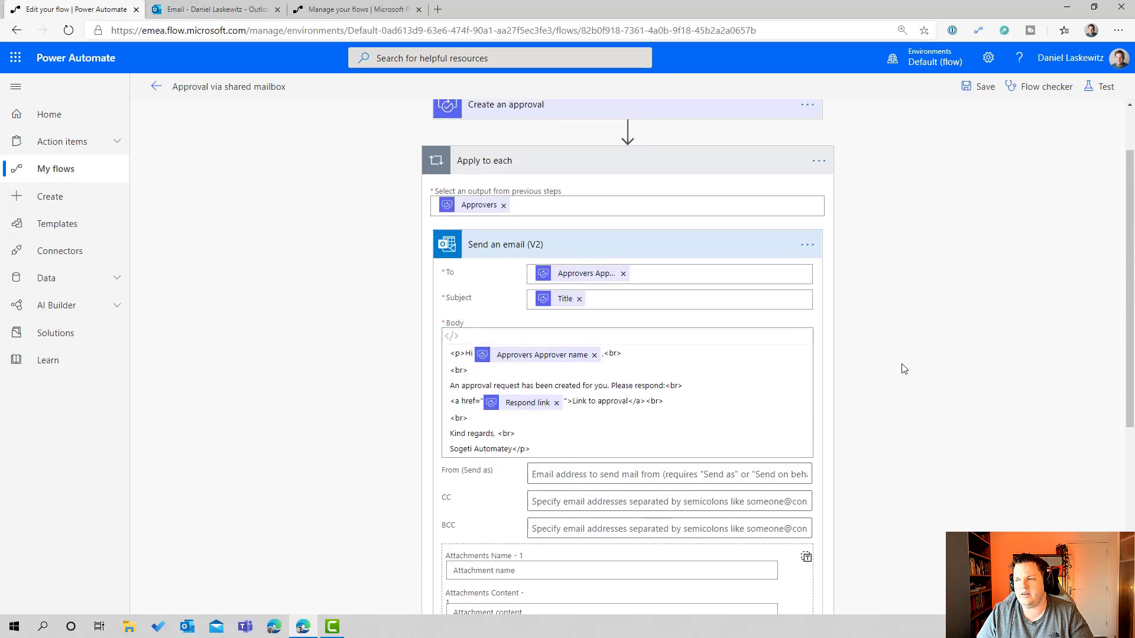
{"action": "left_click", "coordinate": [218, 9]}
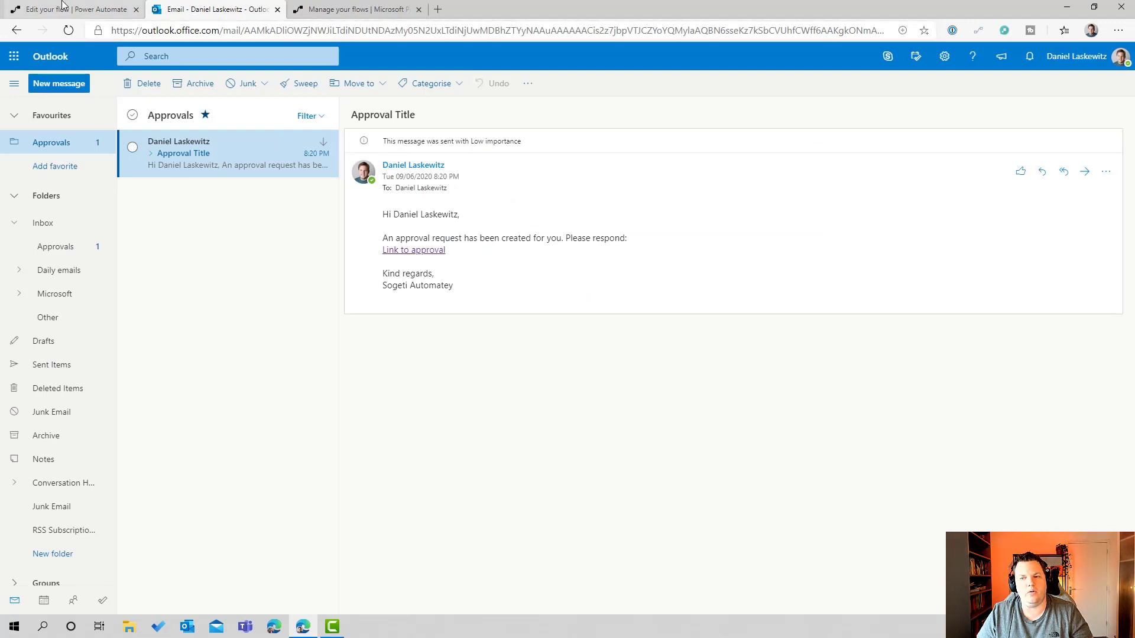
{"action": "left_click", "coordinate": [62, 7]}
{"action": "scroll", "coordinate": [686, 332], "scroll_direction": "down", "scroll_amount": 3}
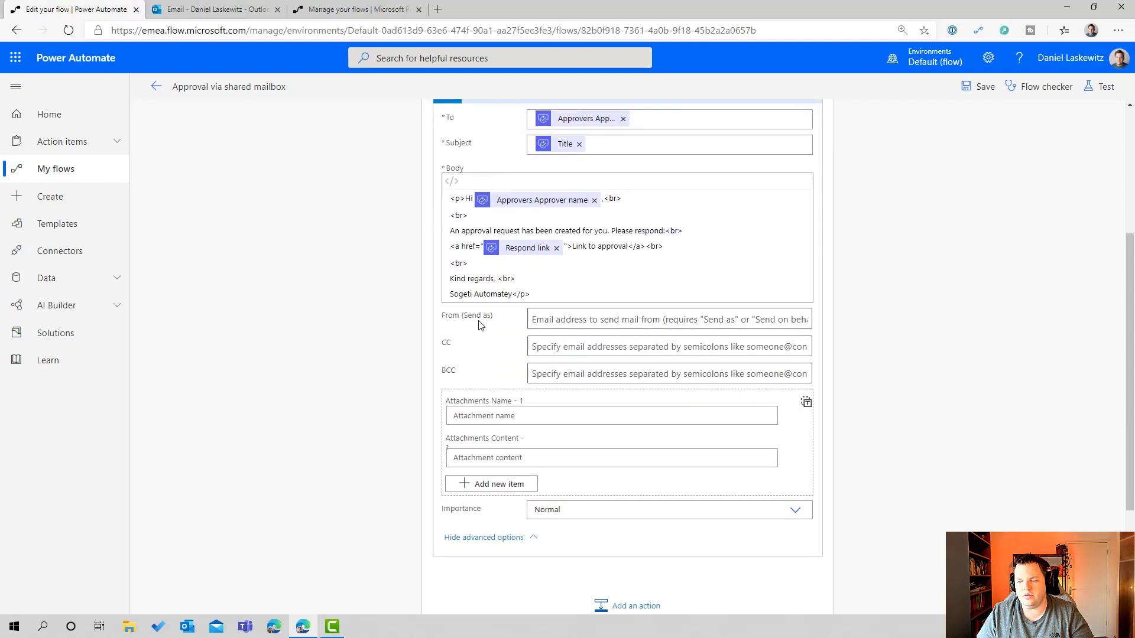
{"action": "left_click", "coordinate": [494, 538]}
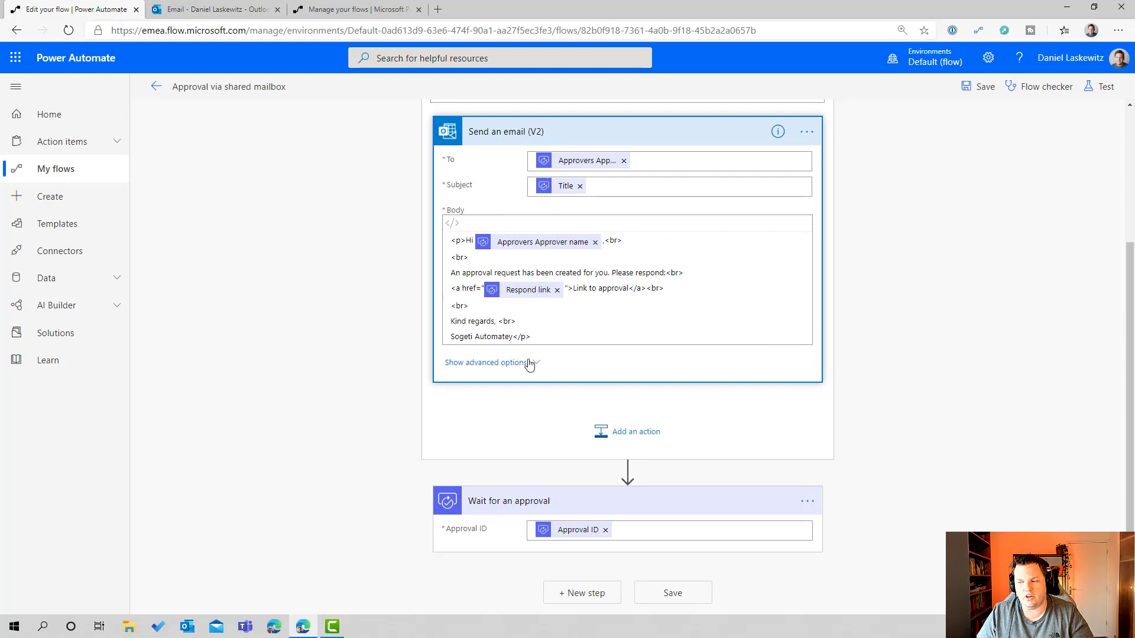
{"action": "left_click", "coordinate": [490, 364]}
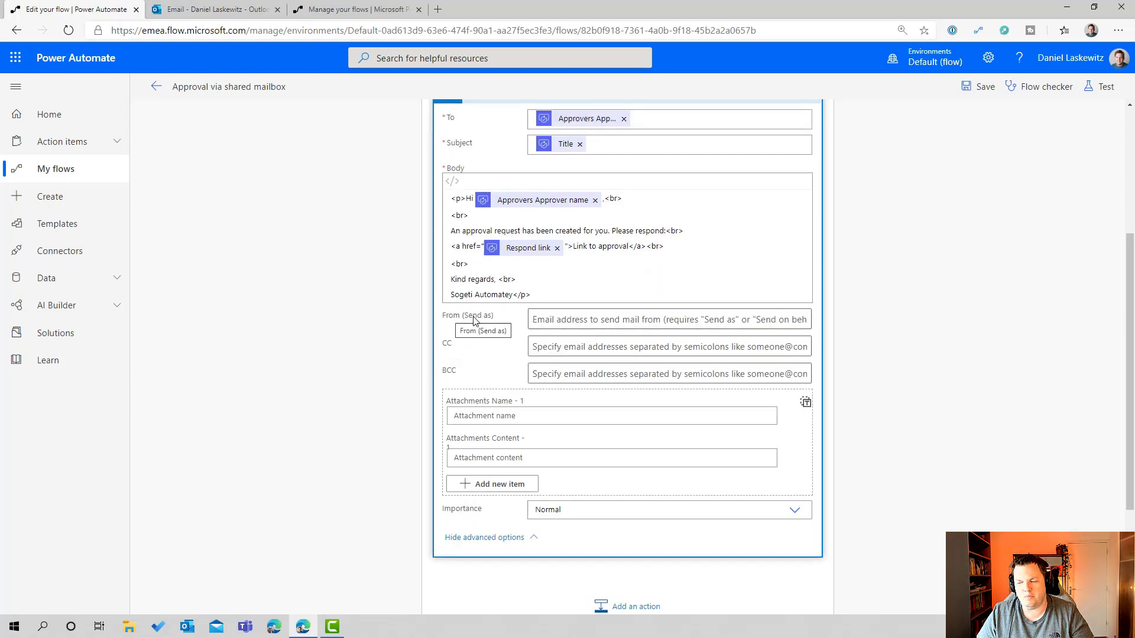
- Set From (Send as) to the Sogeti shared mailbox from the suggestions
{"action": "left_click", "coordinate": [594, 322]}
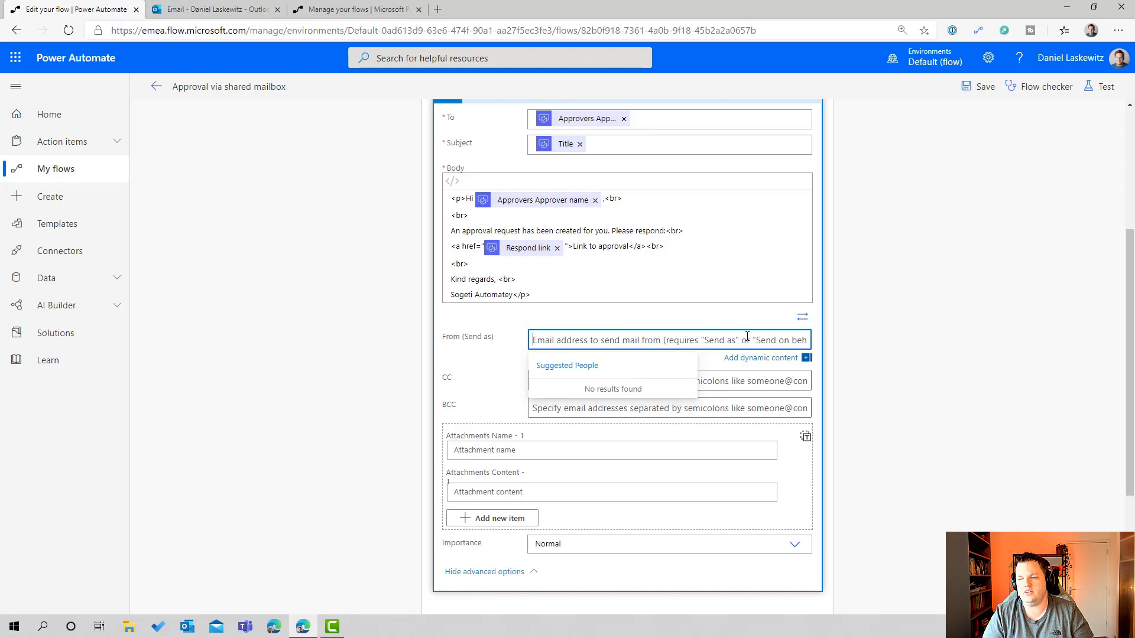
{"action": "type", "text": "Sogeti Automatey"}
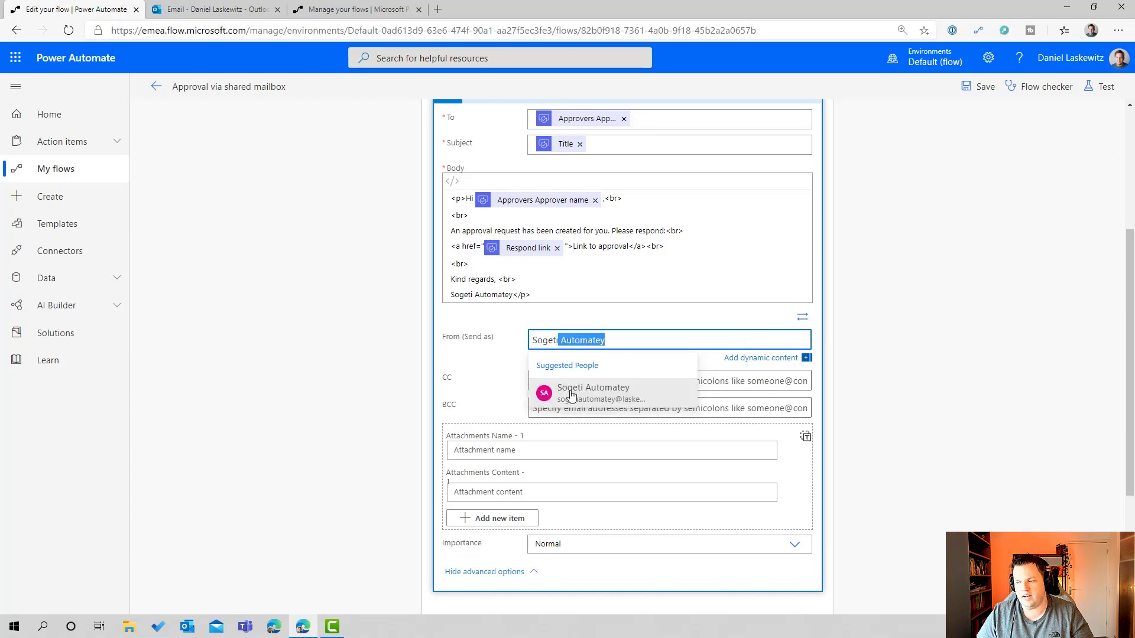
{"action": "left_click", "coordinate": [602, 394]}
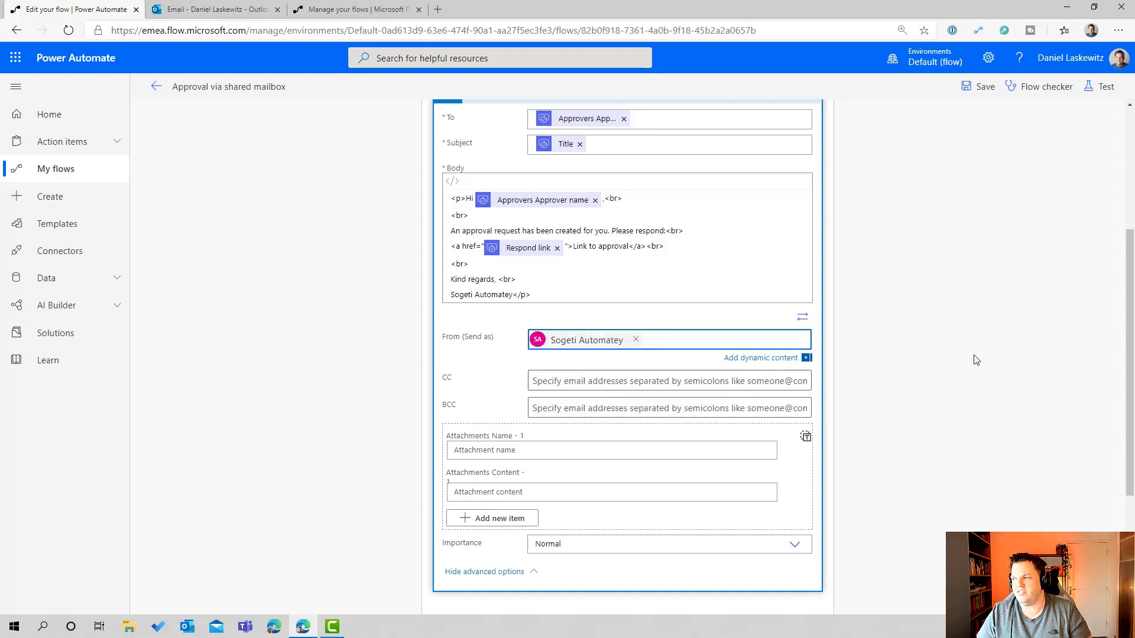
- Save the flow and run a manual test using 'I'll perform the trigger action'
{"action": "left_click", "coordinate": [978, 87]}
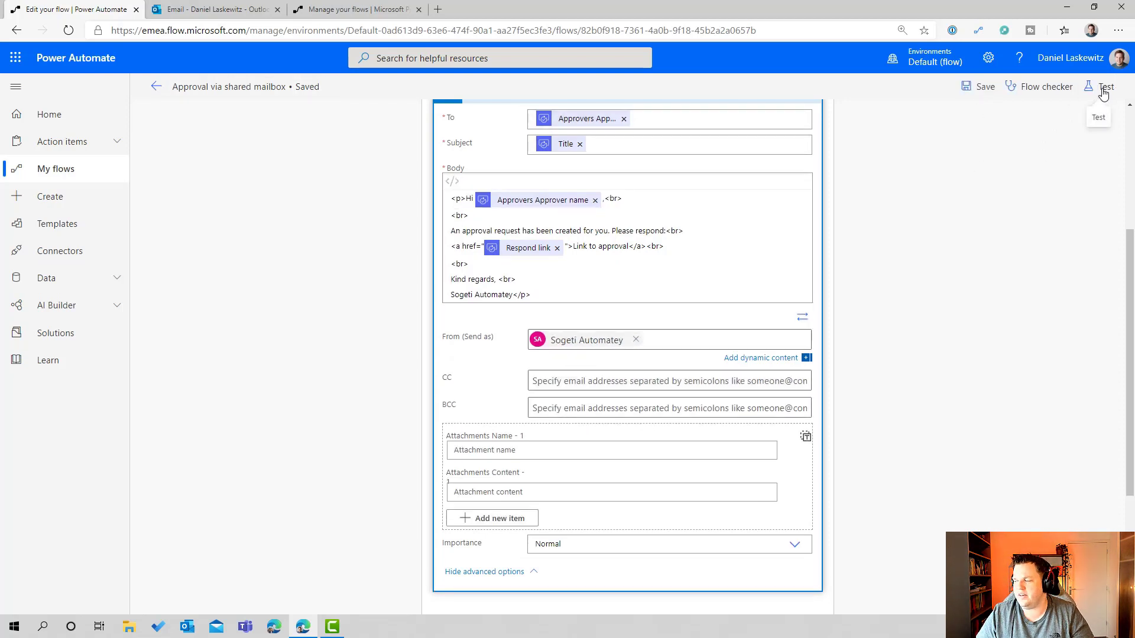
{"action": "left_click", "coordinate": [1103, 89]}
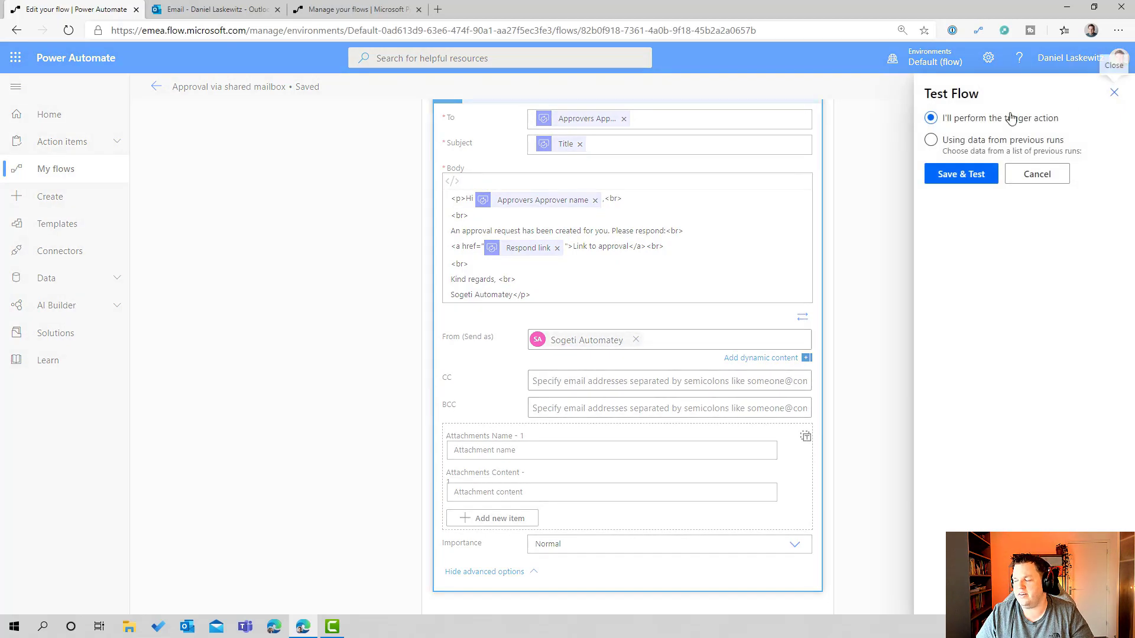
{"action": "left_click", "coordinate": [961, 176]}
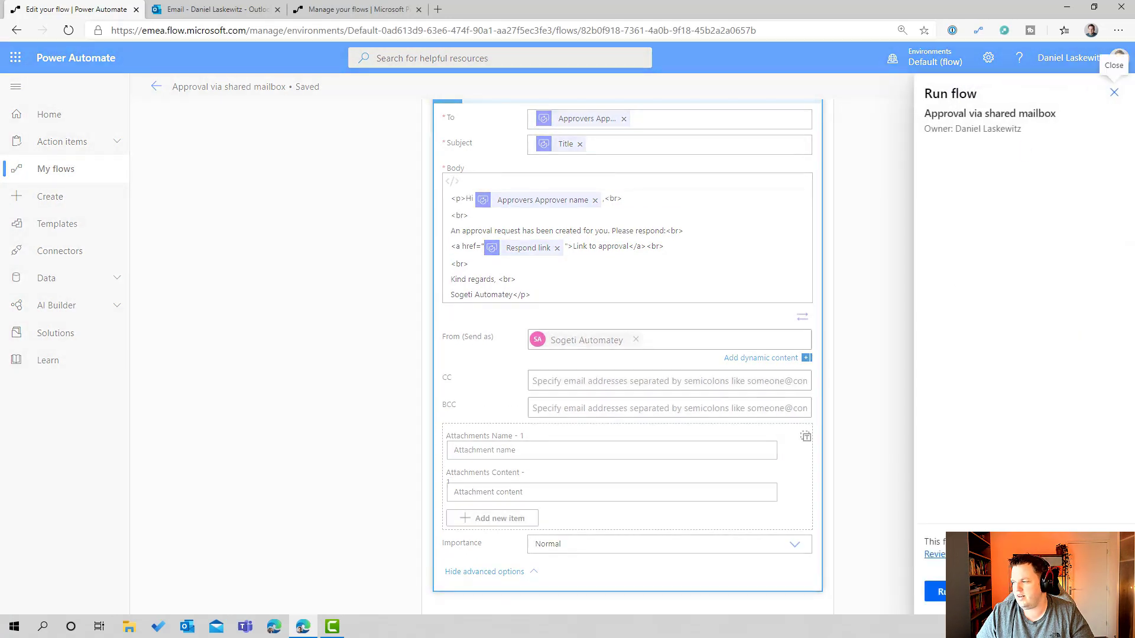
{"action": "left_click", "coordinate": [937, 592]}
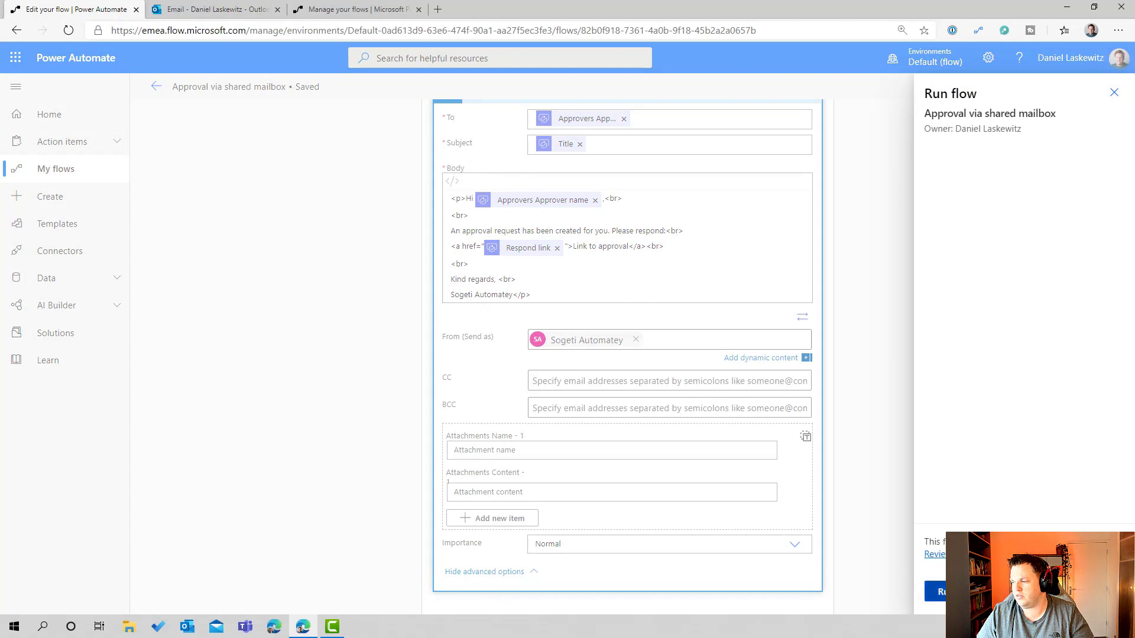
{"action": "left_click", "coordinate": [936, 591]}
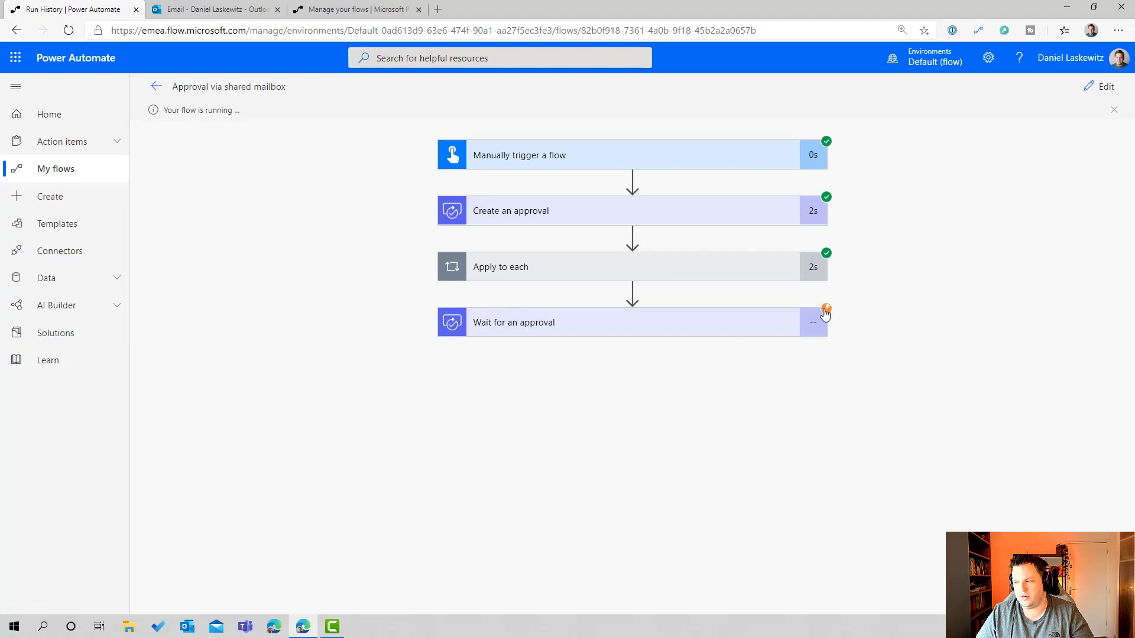
- Open the new 'Approval Title' email from the shared mailbox and follow its approval link
{"action": "left_click", "coordinate": [216, 9]}
{"action": "left_click", "coordinate": [204, 170]}
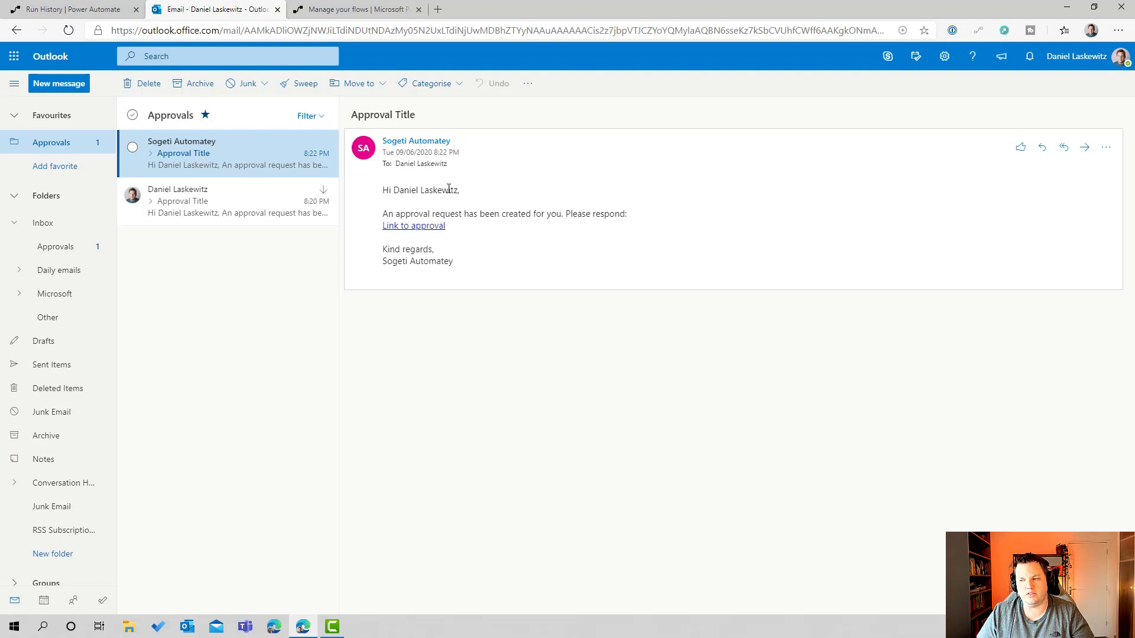
{"action": "left_click", "coordinate": [426, 226]}
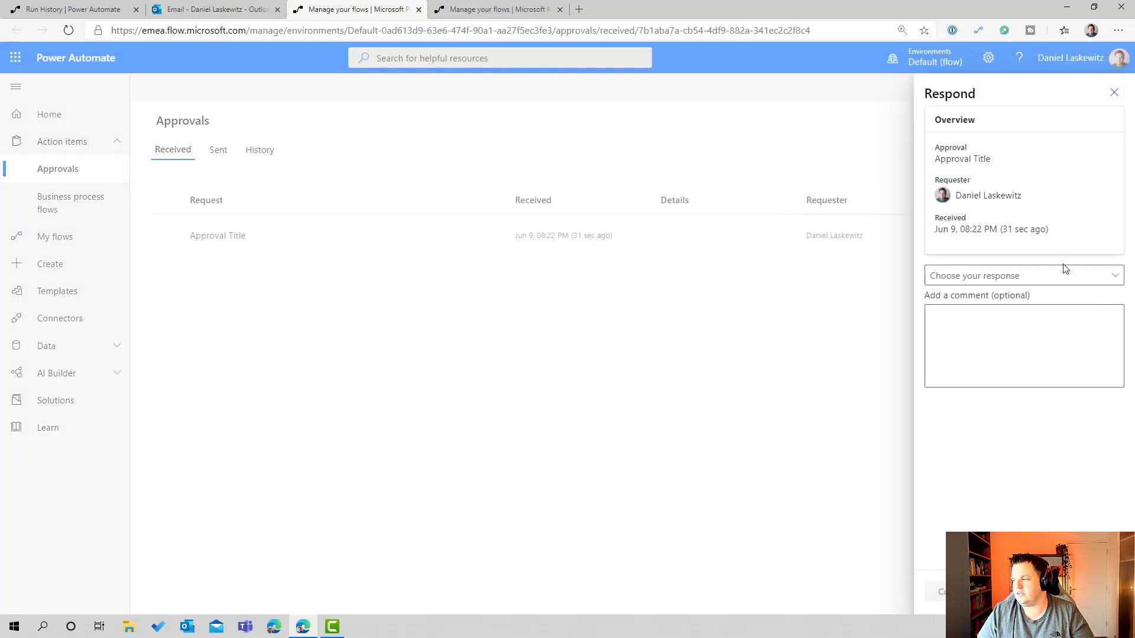
- Approve and confirm the new 'Approval Title' request, then switch back to Outlook
{"action": "left_click", "coordinate": [1058, 275]}
{"action": "left_click", "coordinate": [978, 306]}
{"action": "left_click", "coordinate": [937, 591]}
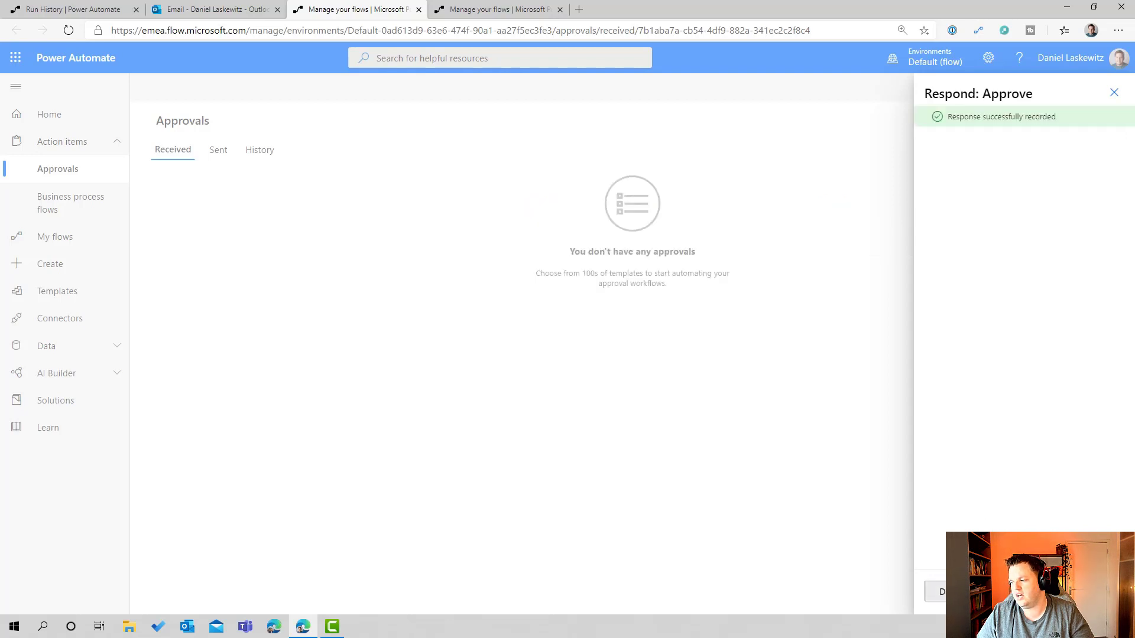
{"action": "key", "text": "ctrl+shift+Tab"}
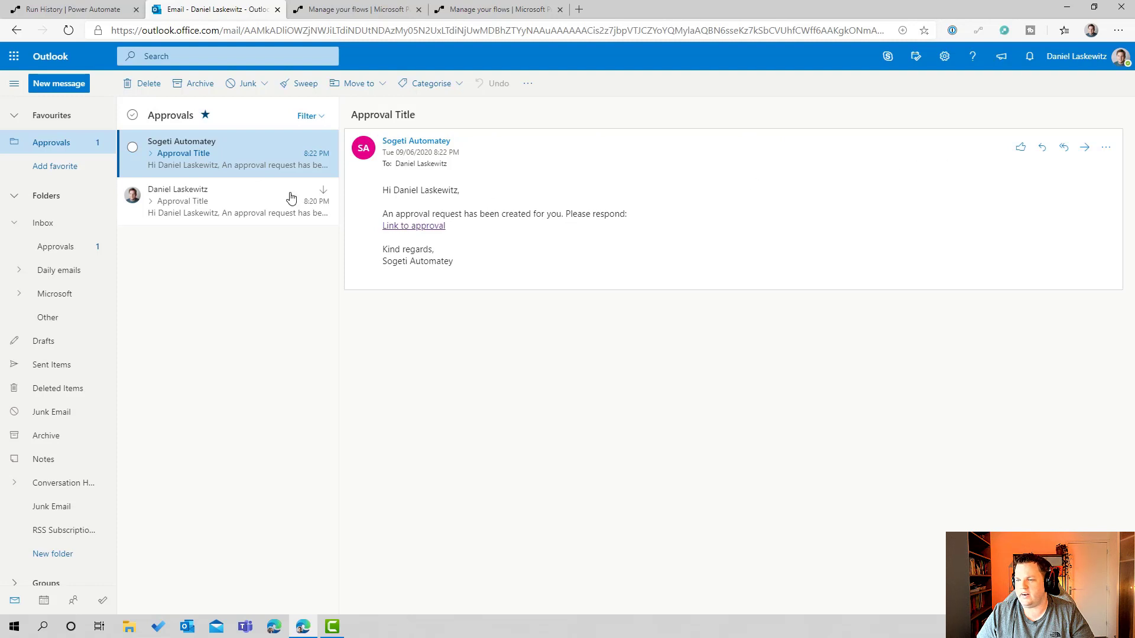
{"action": "left_click", "coordinate": [221, 211]}
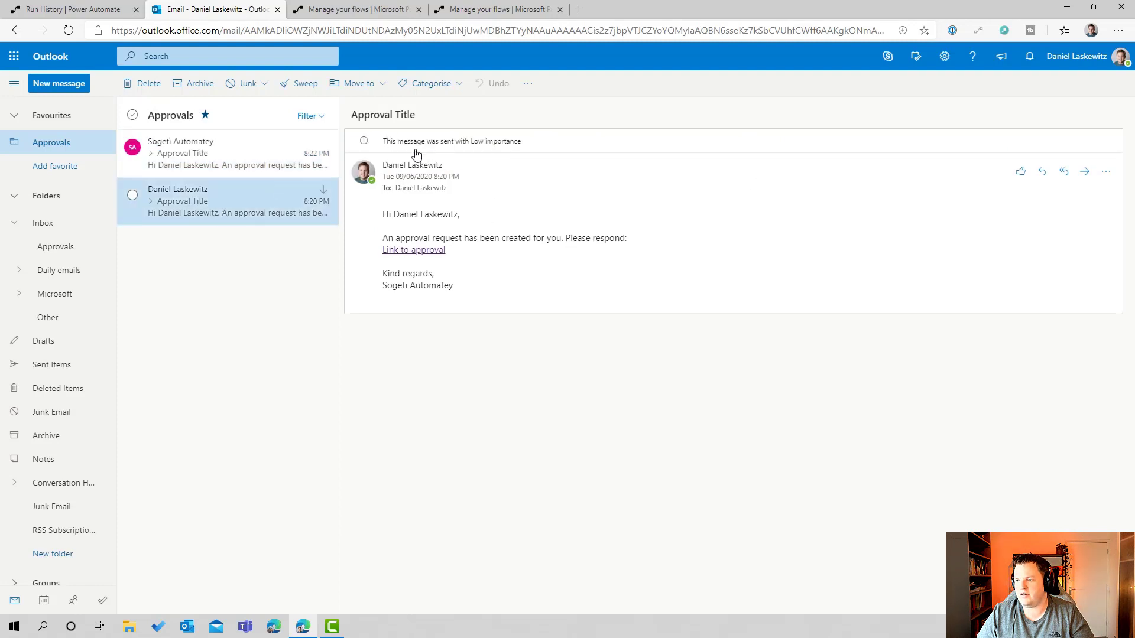
{"action": "left_click", "coordinate": [216, 146]}
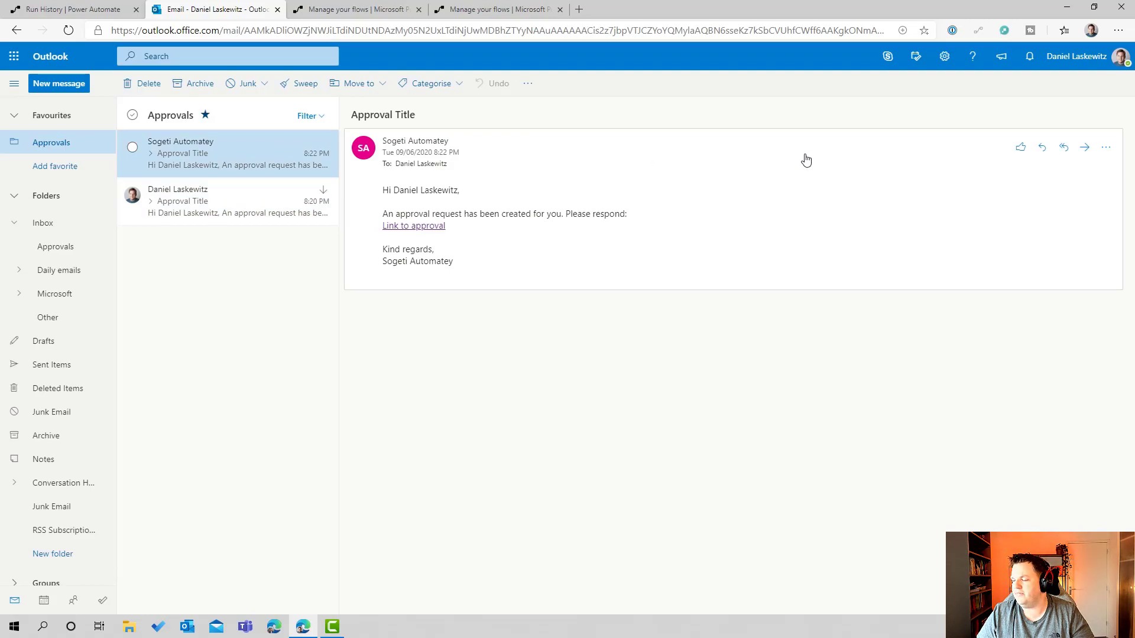